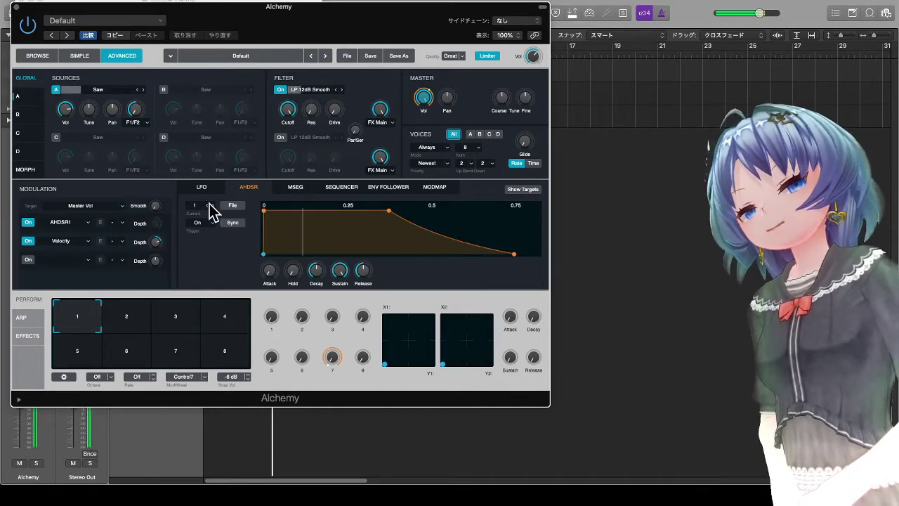
Load the Sine - Mg virtual analog waveform into source A.
click(99, 89)
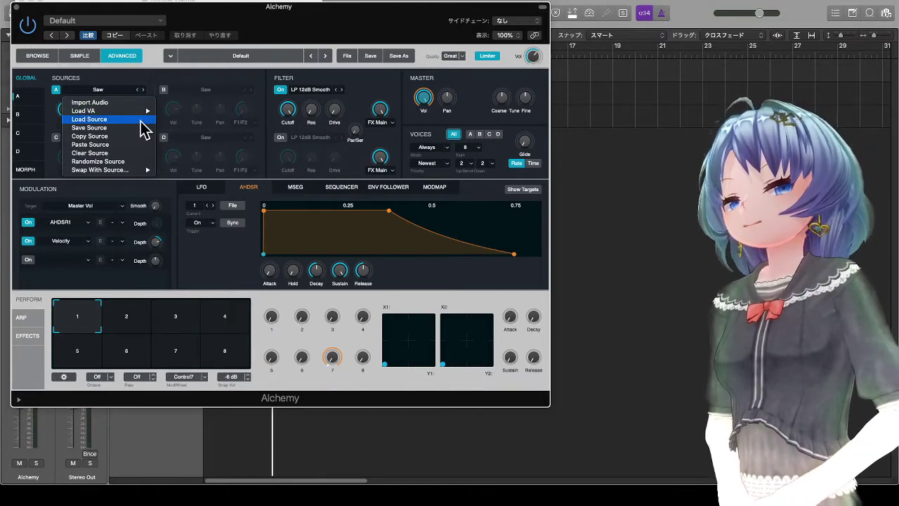
mouse_move(134, 116)
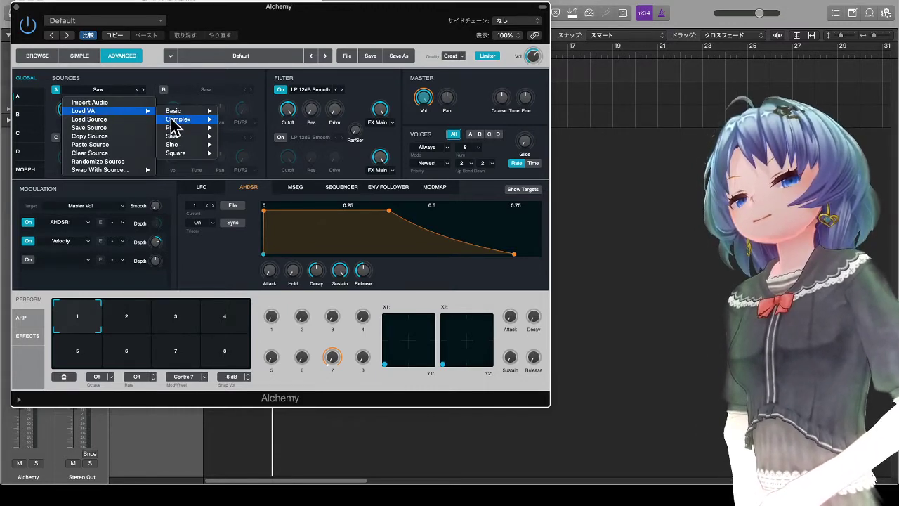
mouse_move(170, 121)
mouse_move(175, 145)
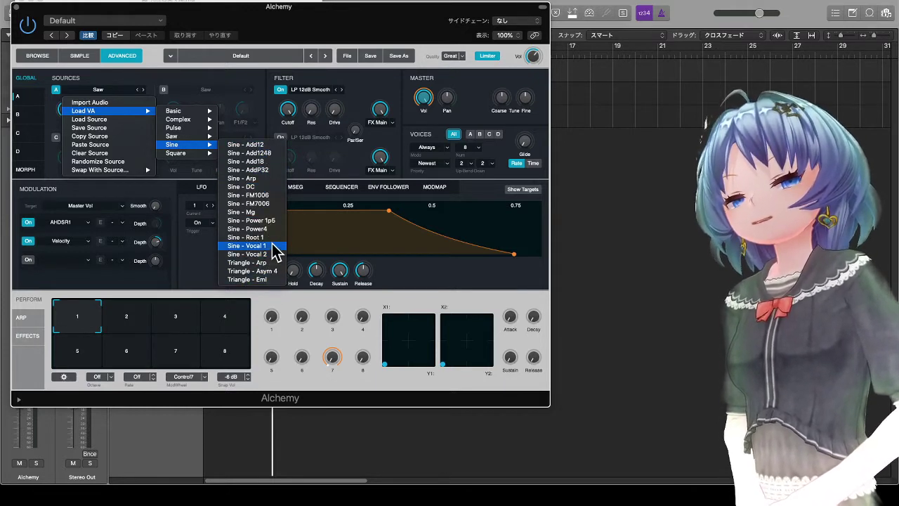
click(264, 212)
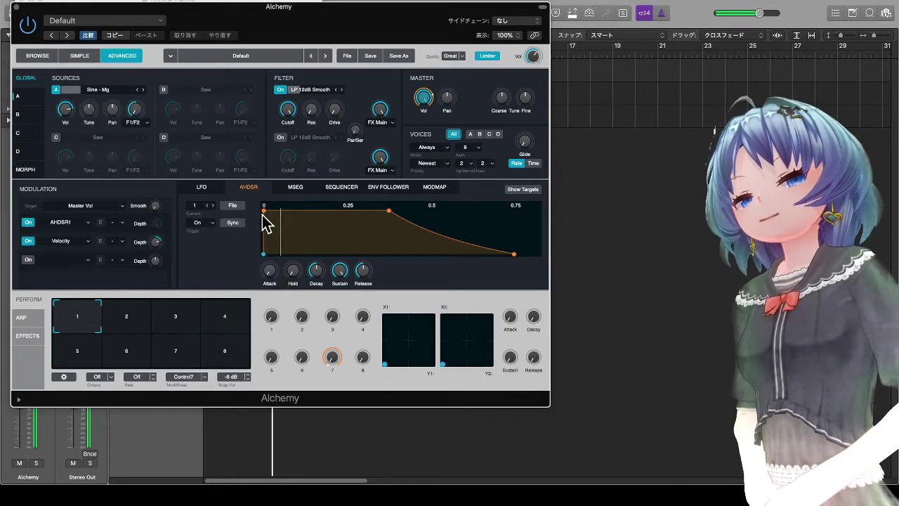
Try the Sine - Power 1p5 and Sine - Power4 waveforms in source A and return to Sine - Mg.
click(27, 99)
click(147, 80)
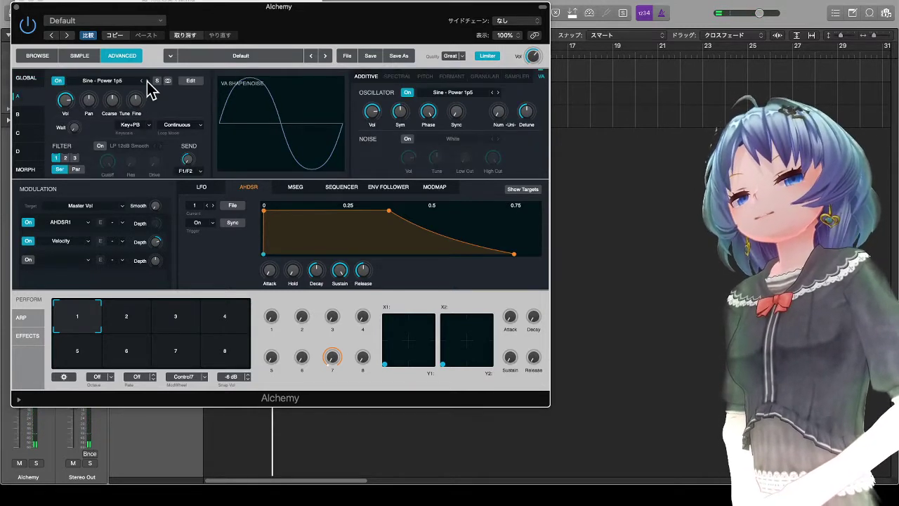
click(146, 81)
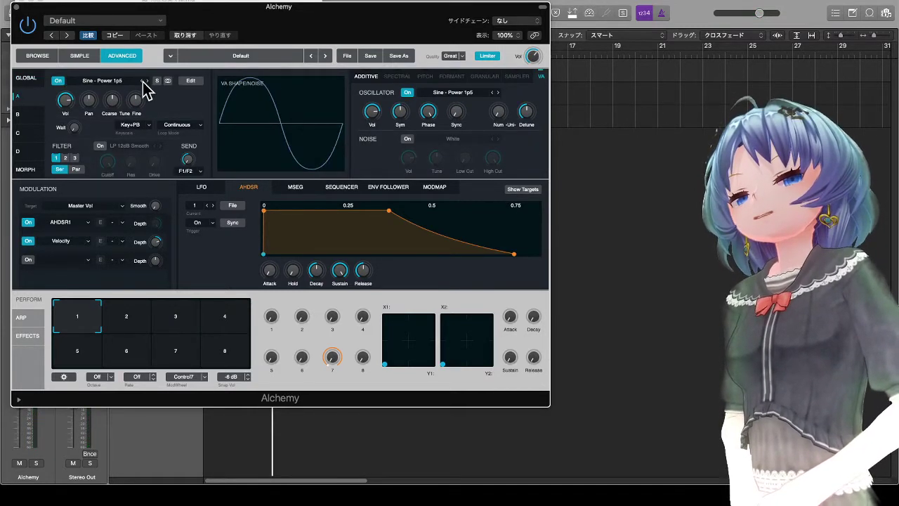
click(148, 81)
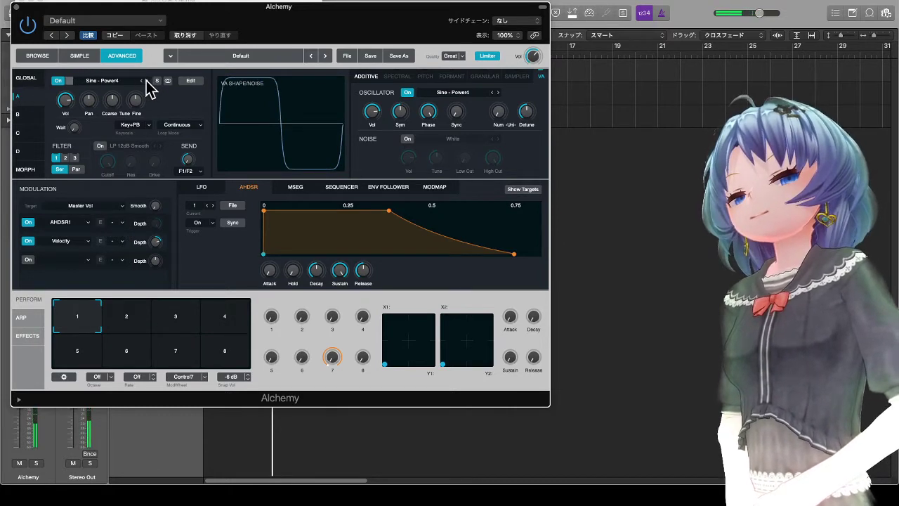
click(142, 82)
click(142, 81)
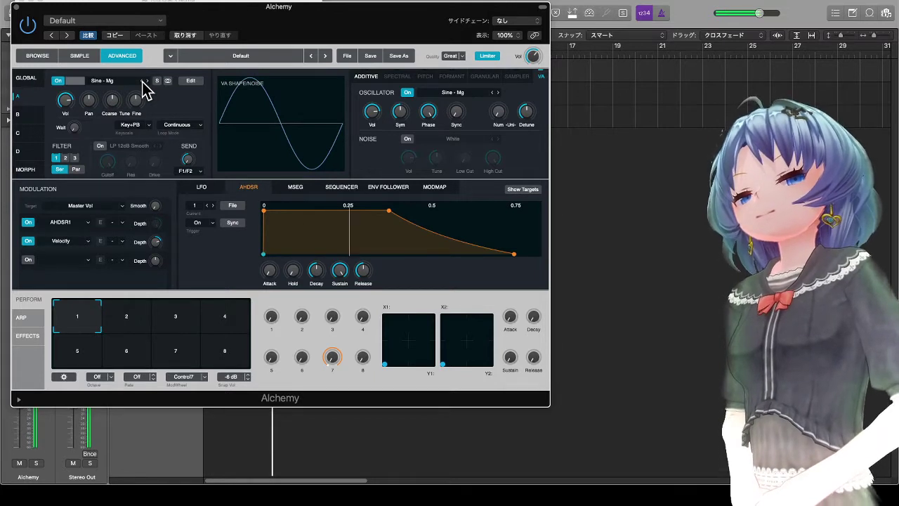
Return to the global view of all sources and lower source A's Tune well below 0 semitones.
click(29, 77)
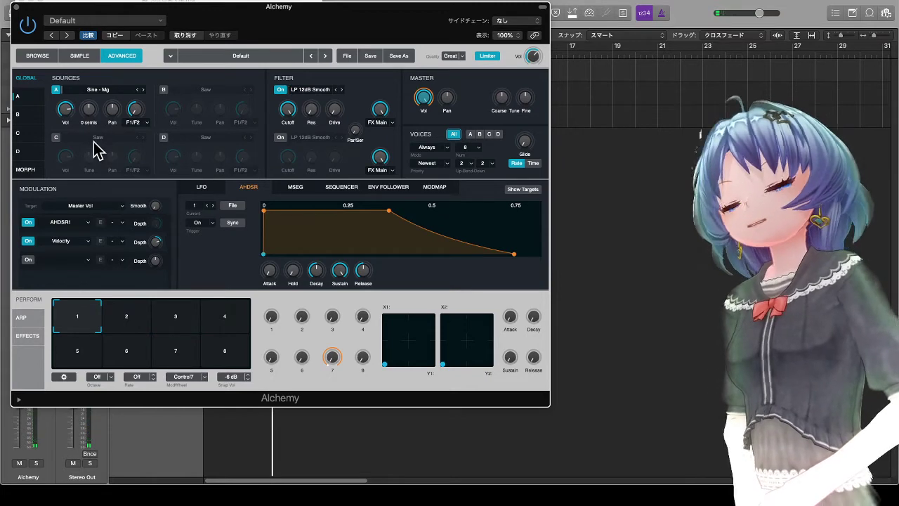
drag(89, 111, 102, 137)
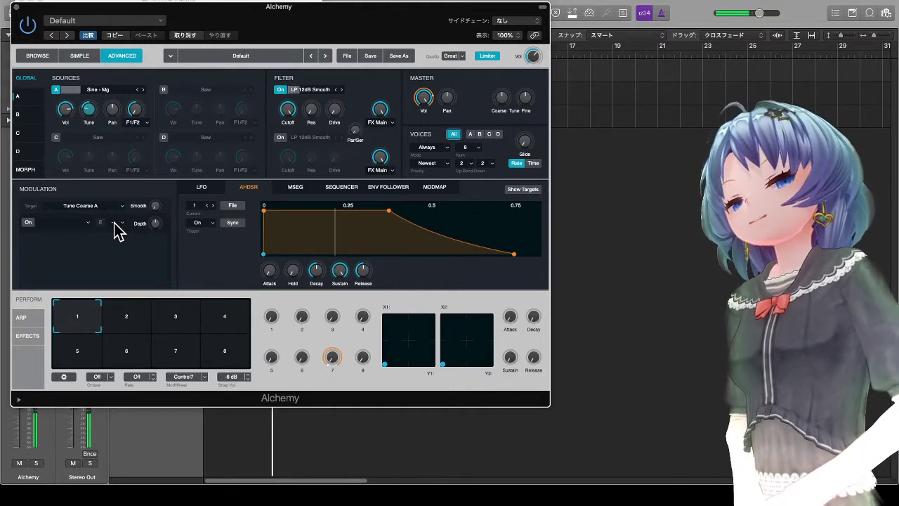
Load the basic Saw virtual analog waveform into source A to compare its sound.
click(96, 90)
mouse_move(203, 112)
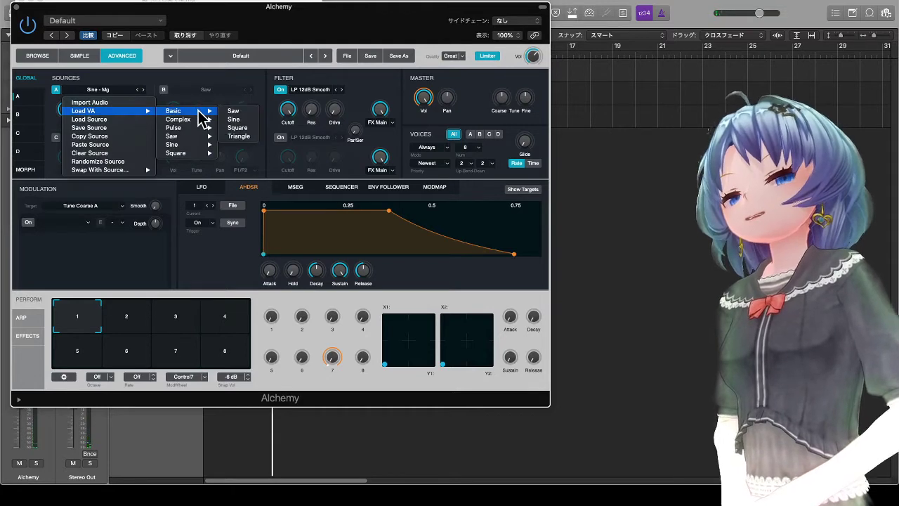
click(231, 112)
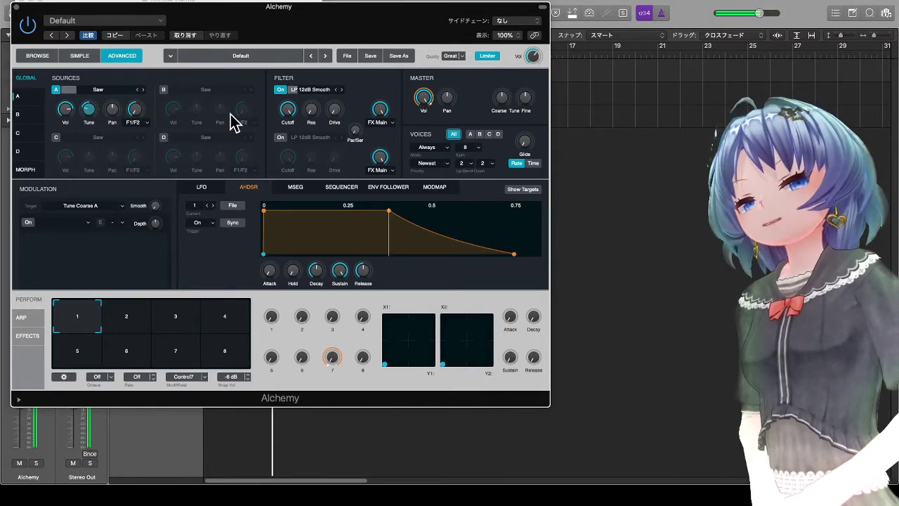
Replace source A's Saw waveform with the Sine - Mg virtual analog waveform.
click(105, 90)
mouse_move(121, 111)
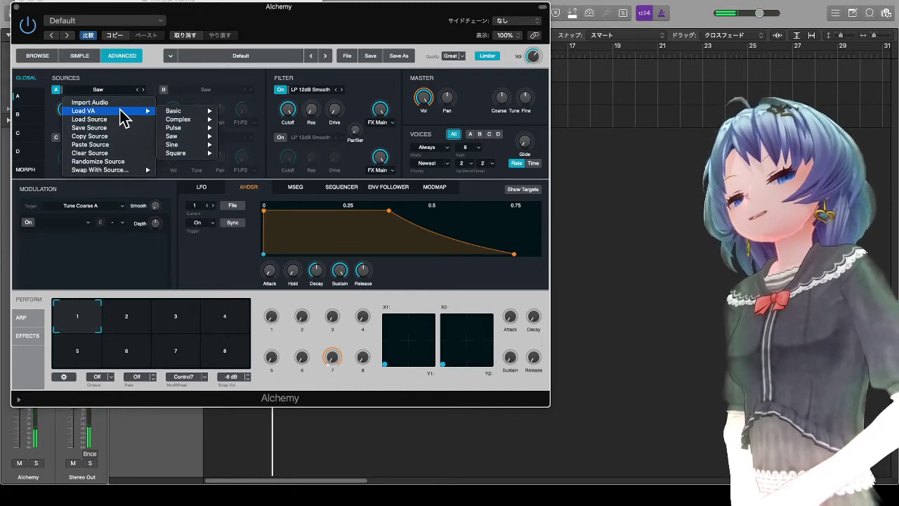
mouse_move(198, 121)
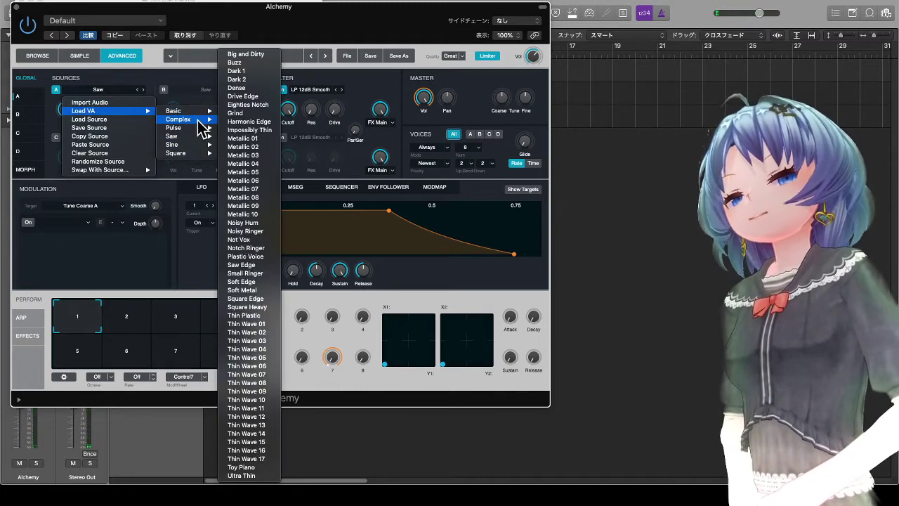
mouse_move(201, 145)
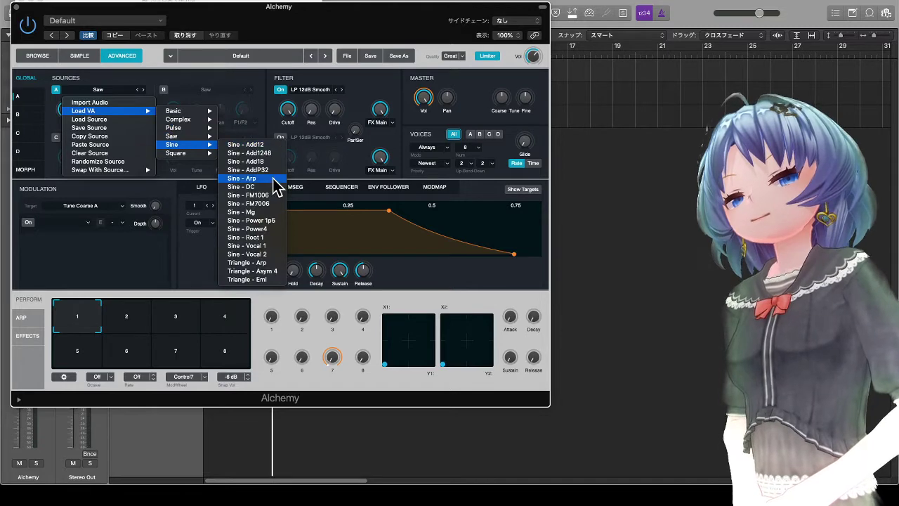
click(273, 211)
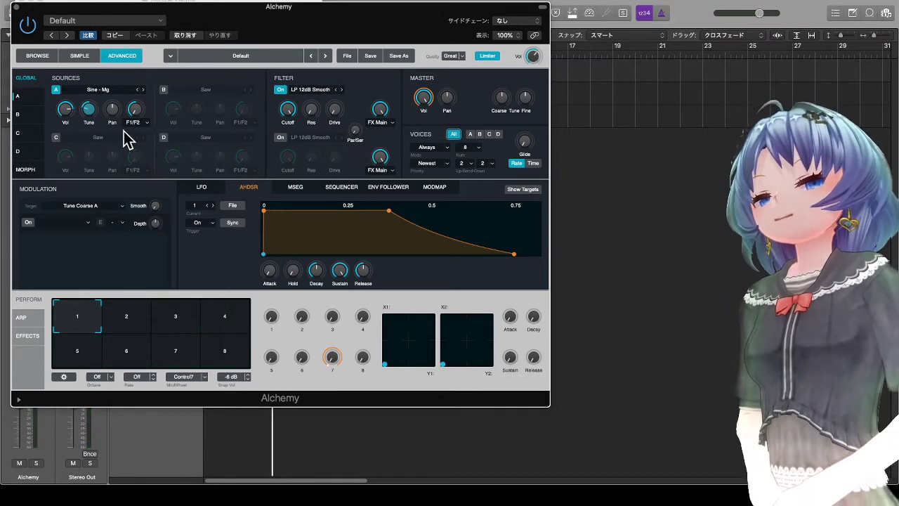
Assign a new AHDSR envelope to source A's coarse tune and shape it with a very short decay and zero sustain.
mouse_move(96, 119)
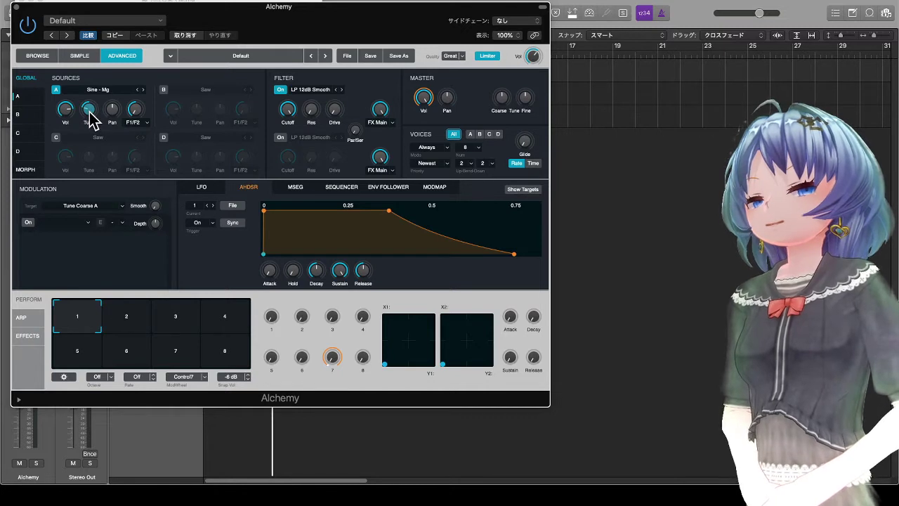
click(86, 224)
mouse_move(82, 245)
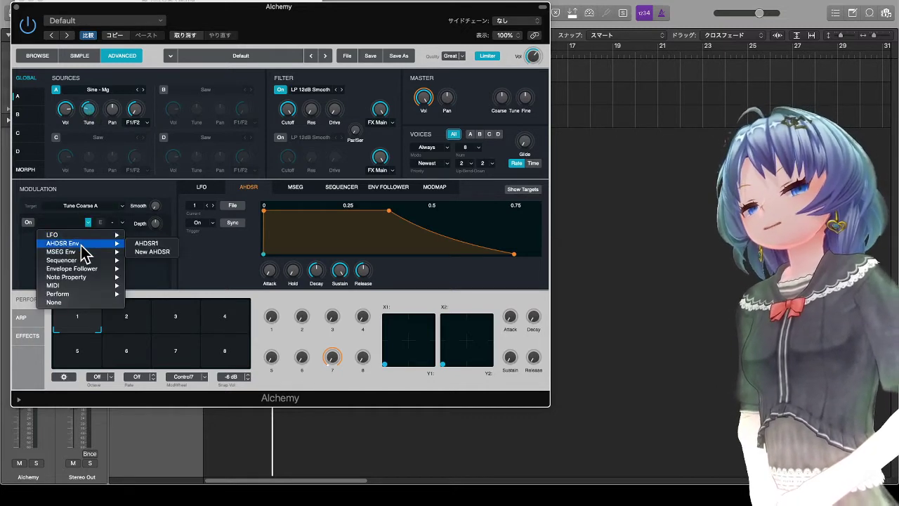
click(159, 253)
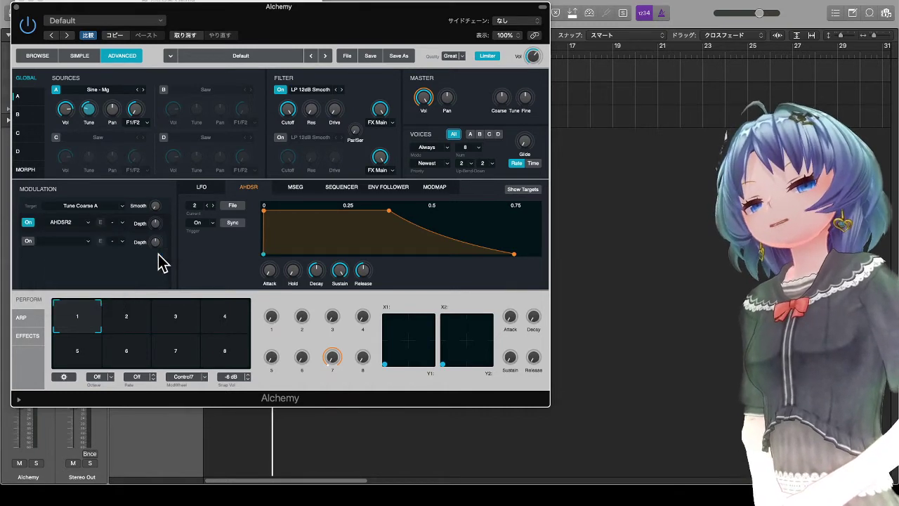
drag(388, 210, 285, 282)
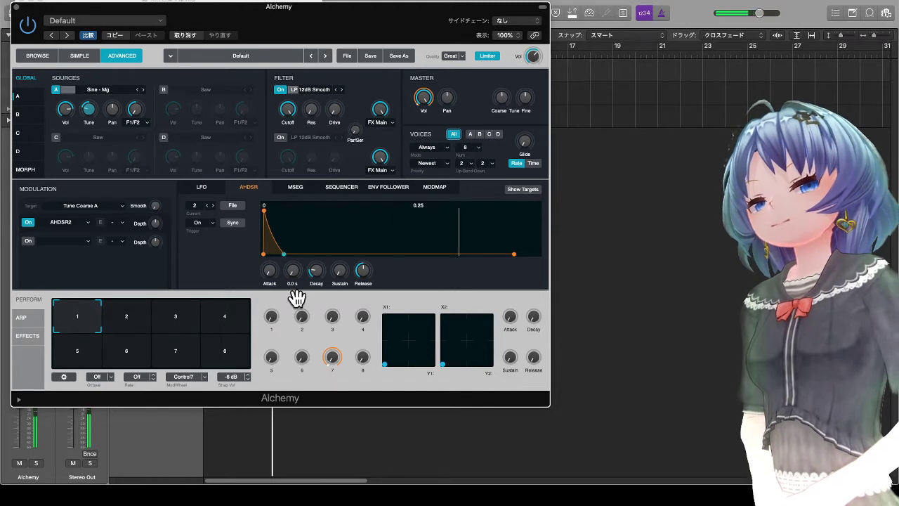
Set a moderate positive depth for the AHDSR2 modulation of source A's coarse tune and lower source A's Tune slightly.
drag(158, 226, 175, 195)
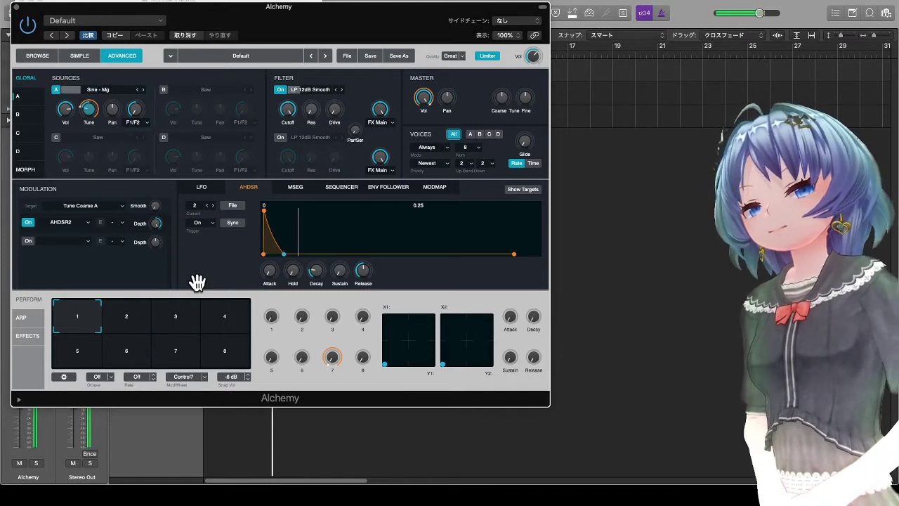
drag(156, 223, 159, 268)
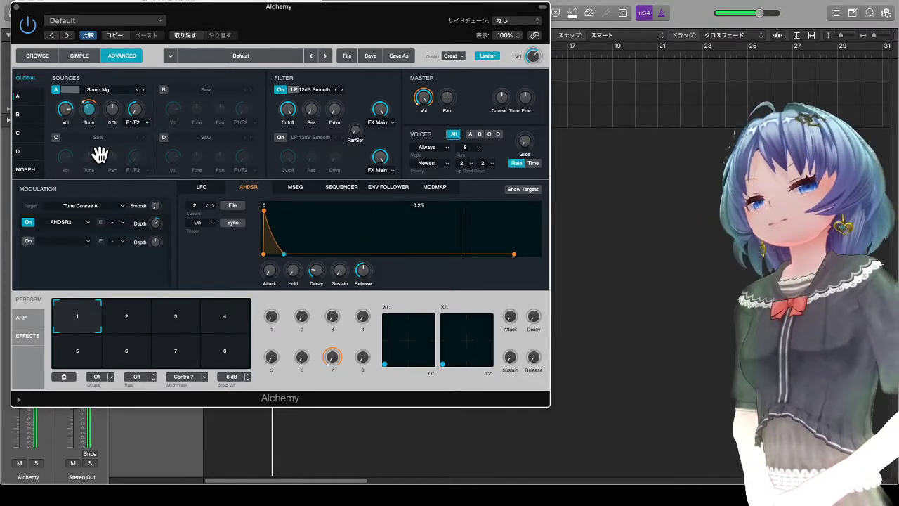
drag(91, 106, 95, 124)
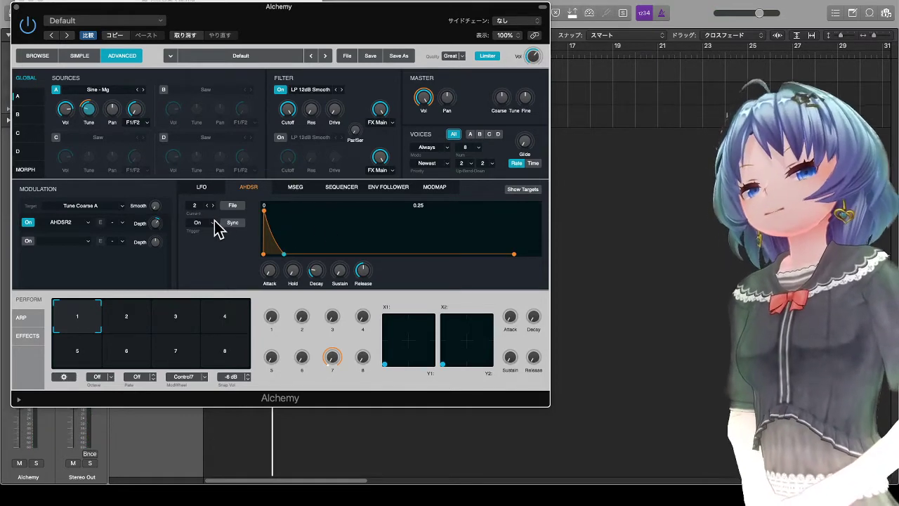
Reshape the master volume's AHDSR1 envelope to zero sustain with a decay of about 1.25 s and a longer release.
click(423, 98)
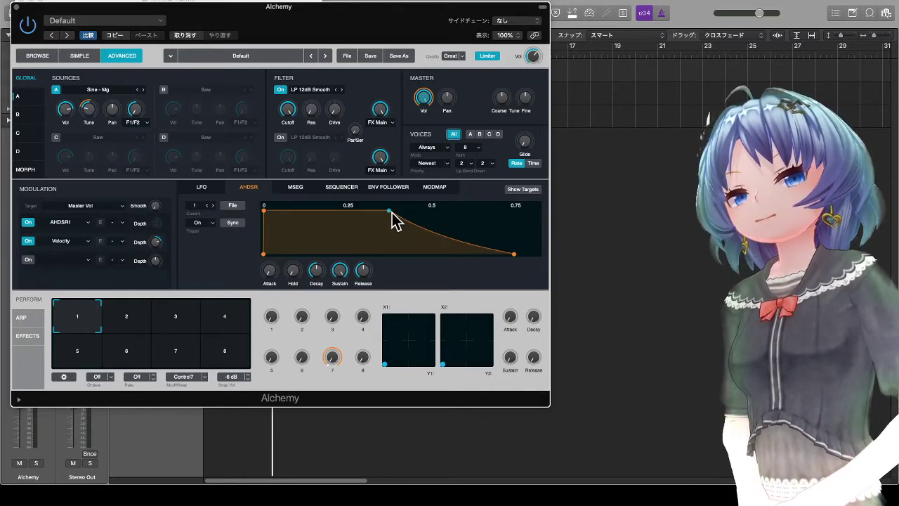
drag(389, 210, 332, 271)
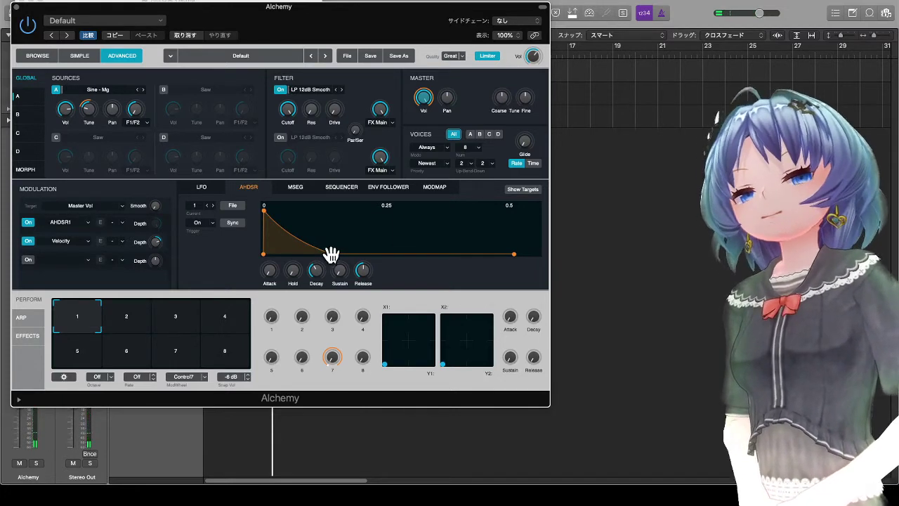
drag(331, 255, 378, 262)
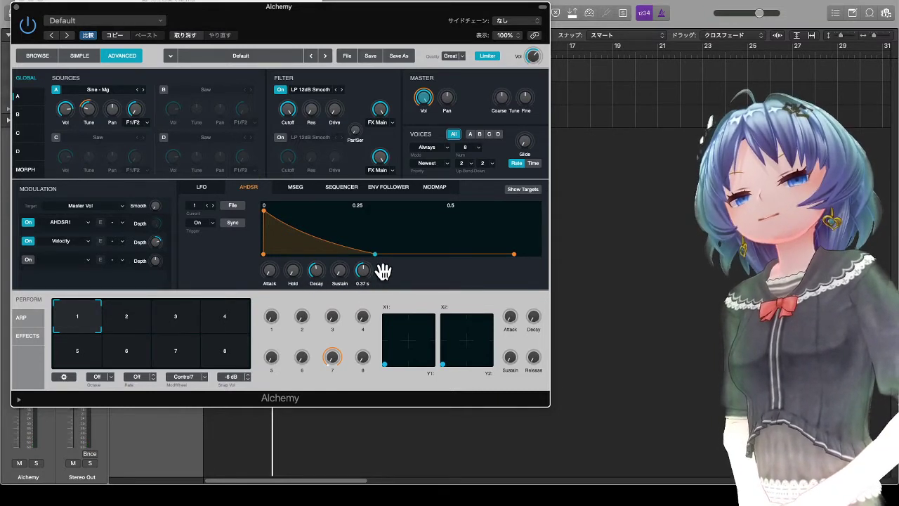
drag(373, 253, 448, 257)
drag(370, 277, 375, 263)
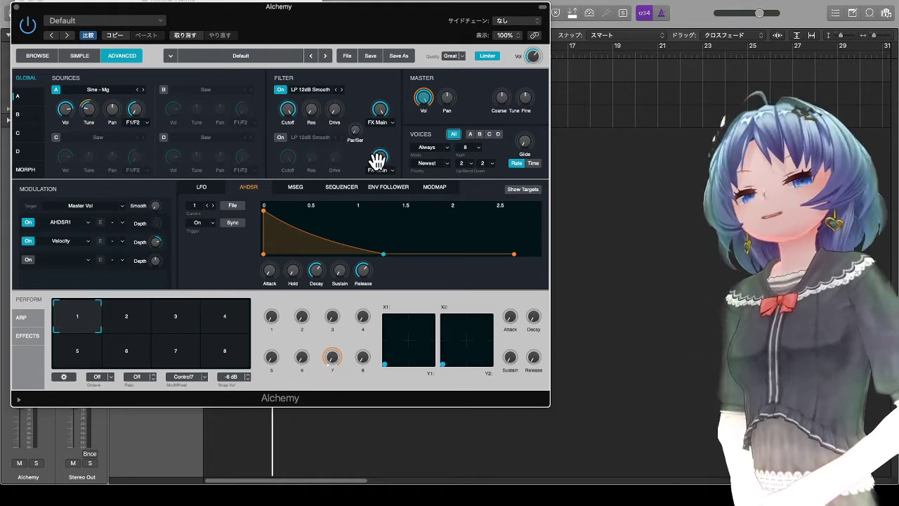
Add a Bass Enhancer to the main effects rack and try out different Amount settings.
click(28, 337)
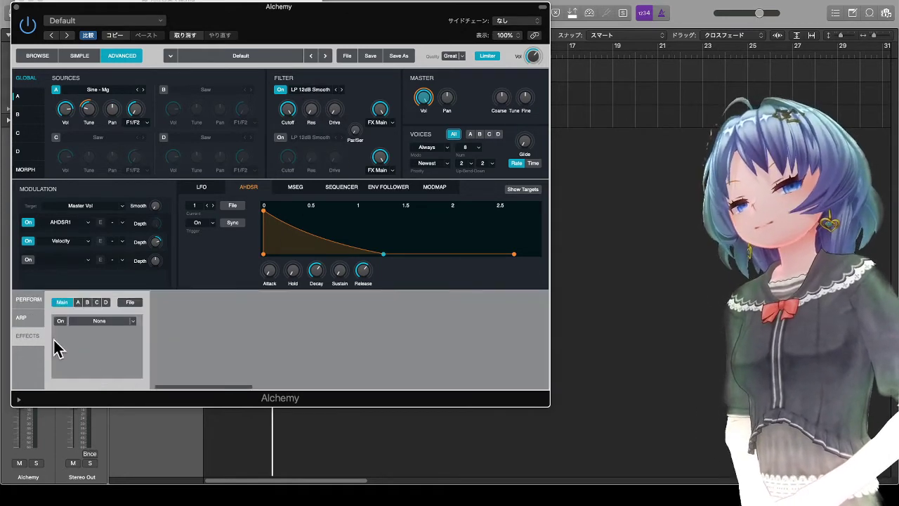
click(133, 323)
mouse_move(114, 331)
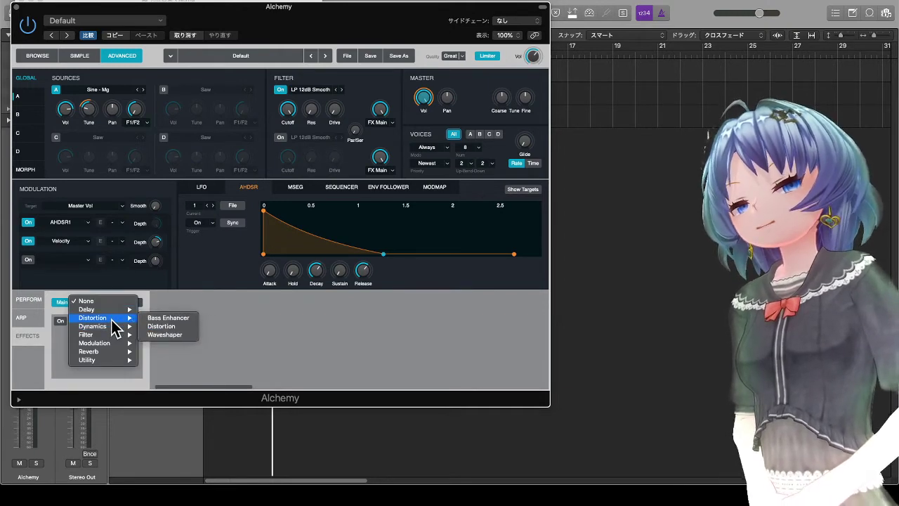
click(189, 324)
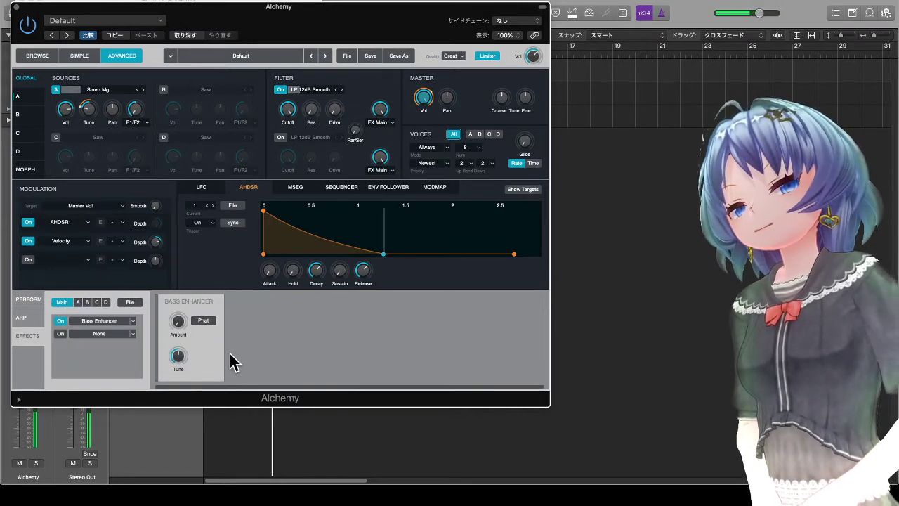
drag(182, 324, 177, 275)
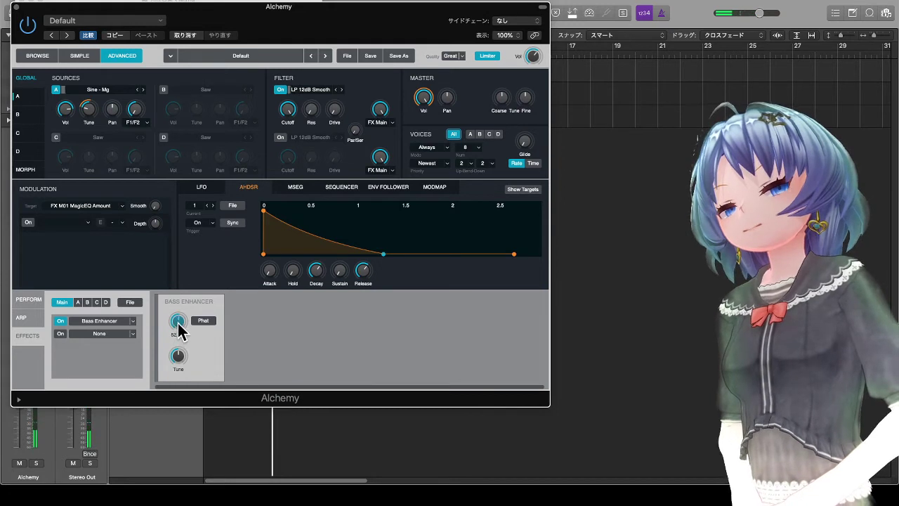
Bypass the Bass Enhancer and add a Distortion effect in the second slot with Tube raised to about halfway.
click(132, 335)
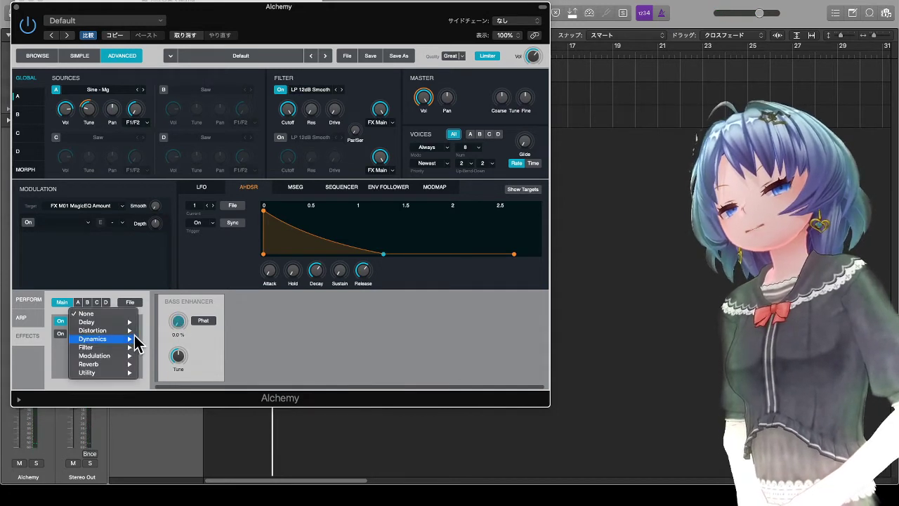
mouse_move(131, 330)
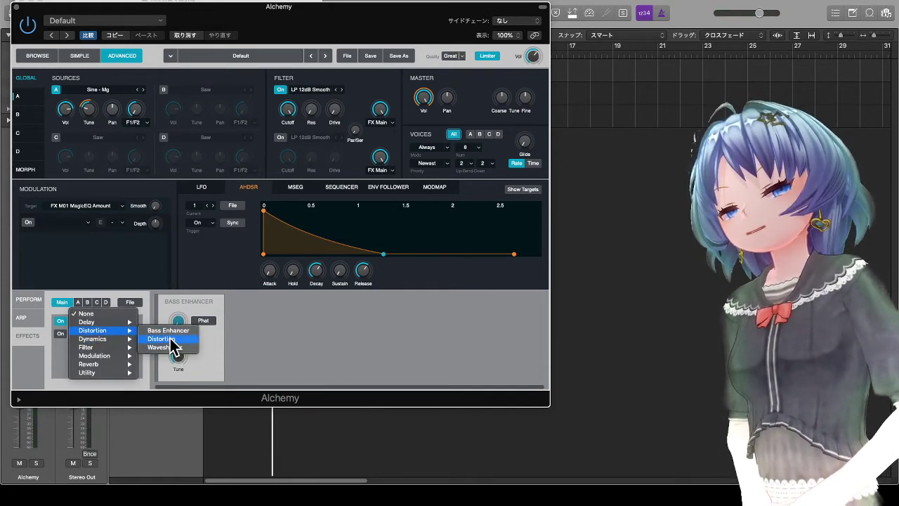
click(163, 339)
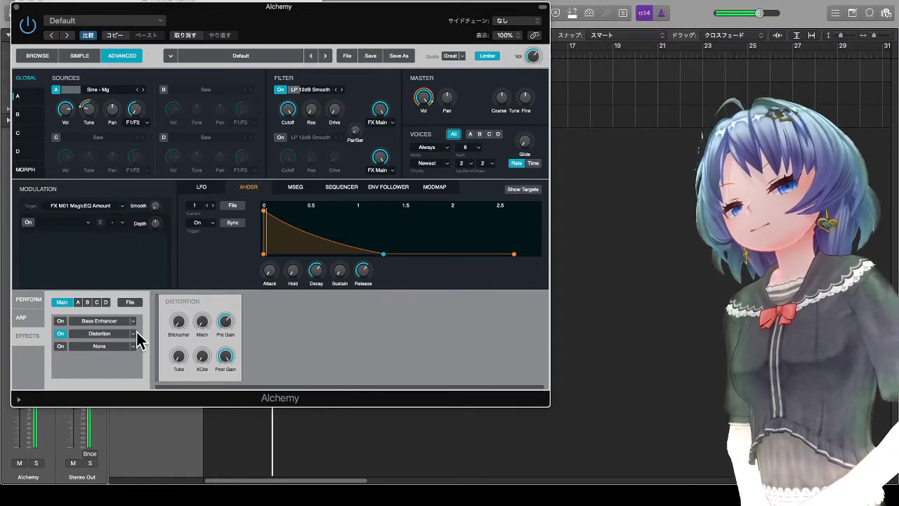
drag(182, 363, 193, 323)
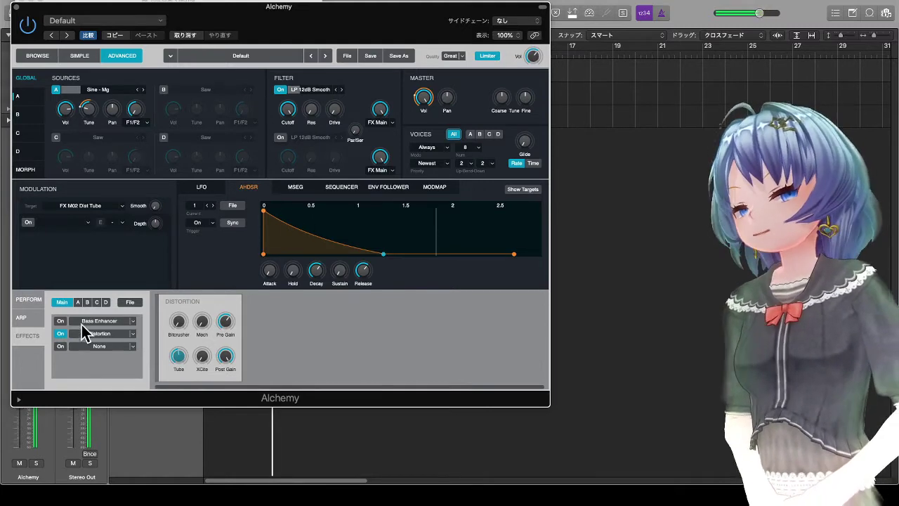
Enable both the Bass Enhancer and the Distortion in the main effects rack and display the AHDSR2 envelope.
click(60, 323)
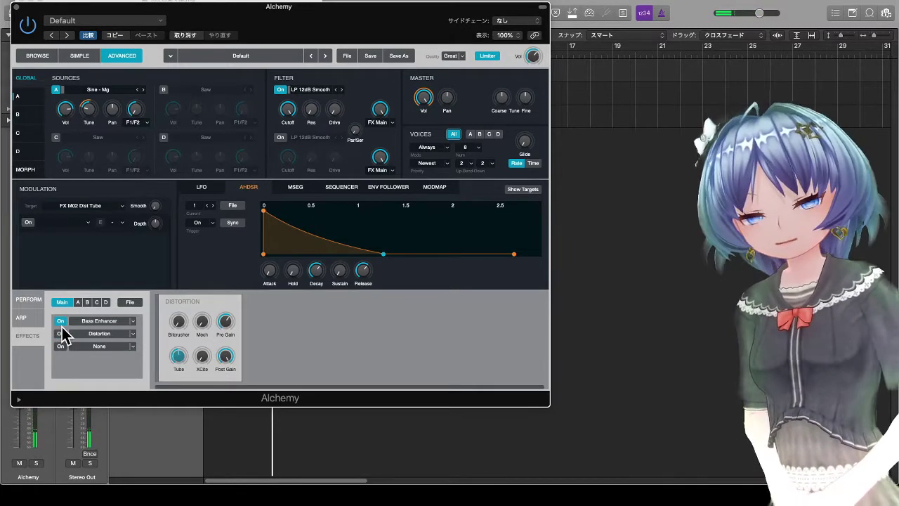
click(62, 334)
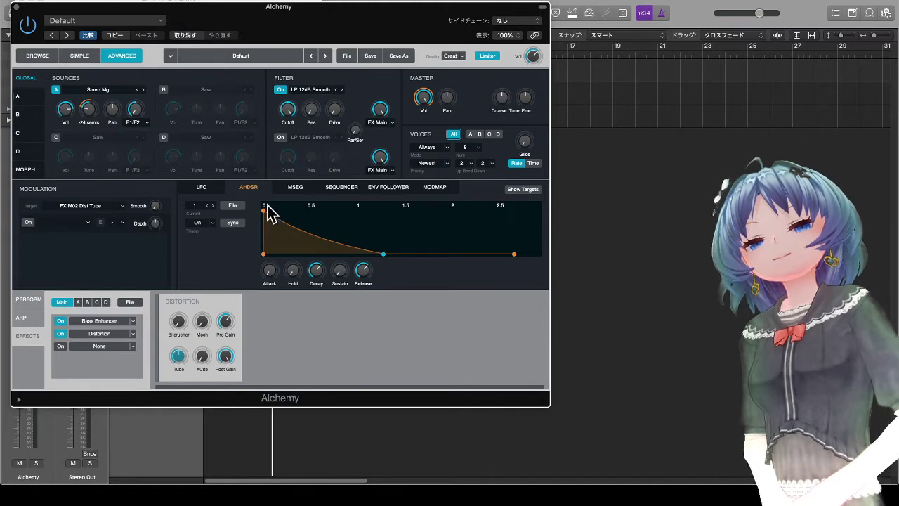
click(213, 205)
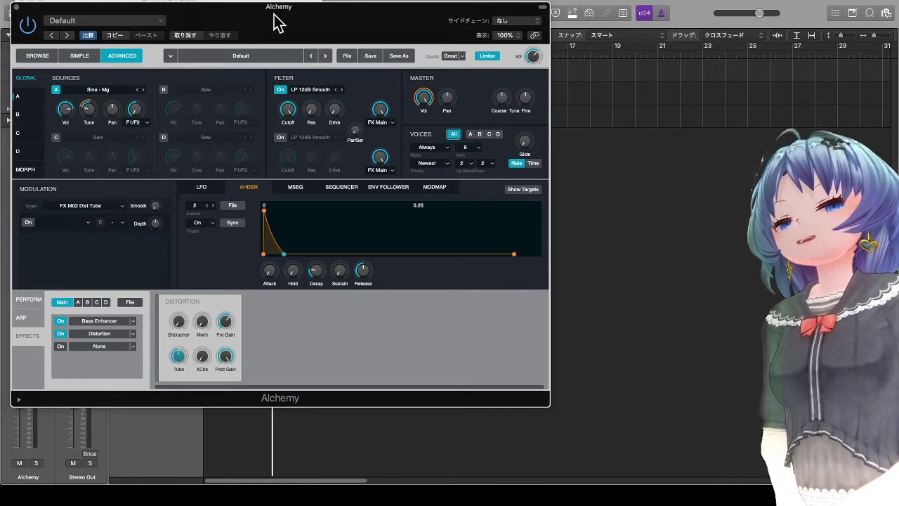
Close Alchemy, arm the Vacuum track for recording, and open its VacuumPro instrument, placing the window fully in view.
click(16, 8)
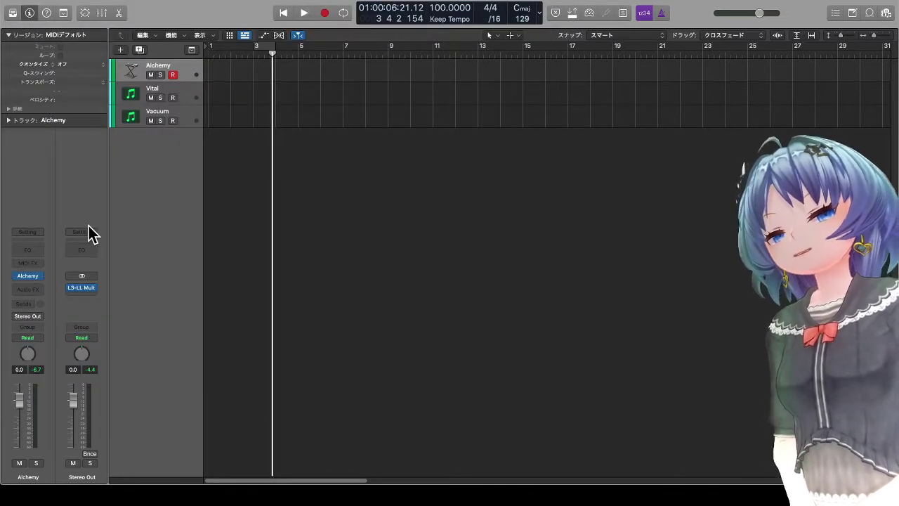
click(173, 120)
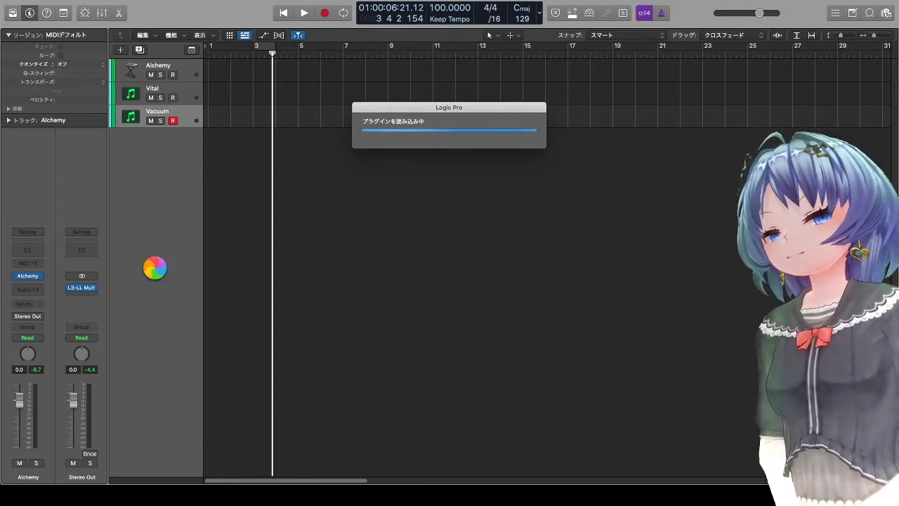
click(28, 275)
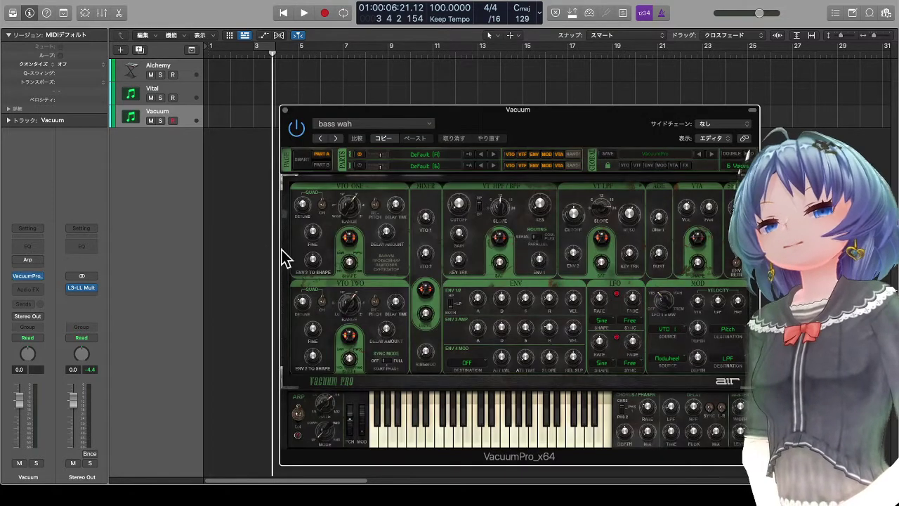
drag(496, 121, 312, 85)
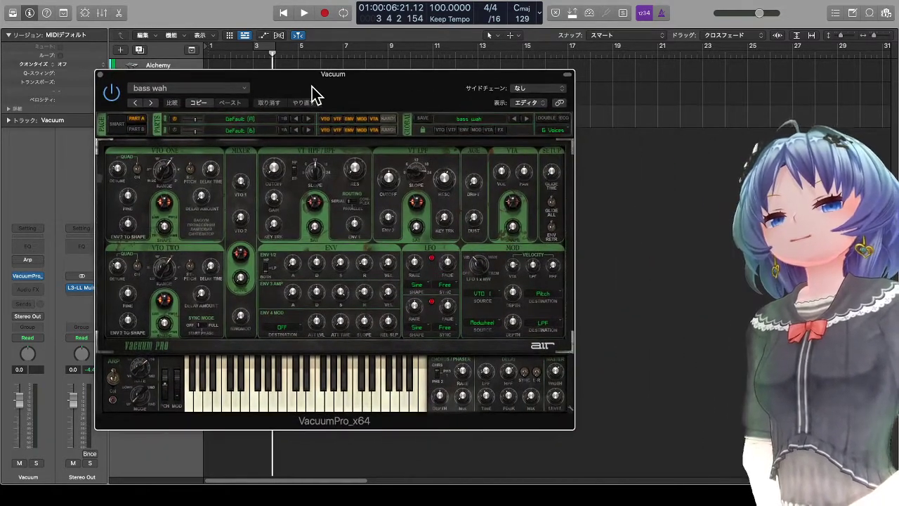
Load the user preset "vanilla saw" in VacuumPro.
click(472, 119)
mouse_move(492, 144)
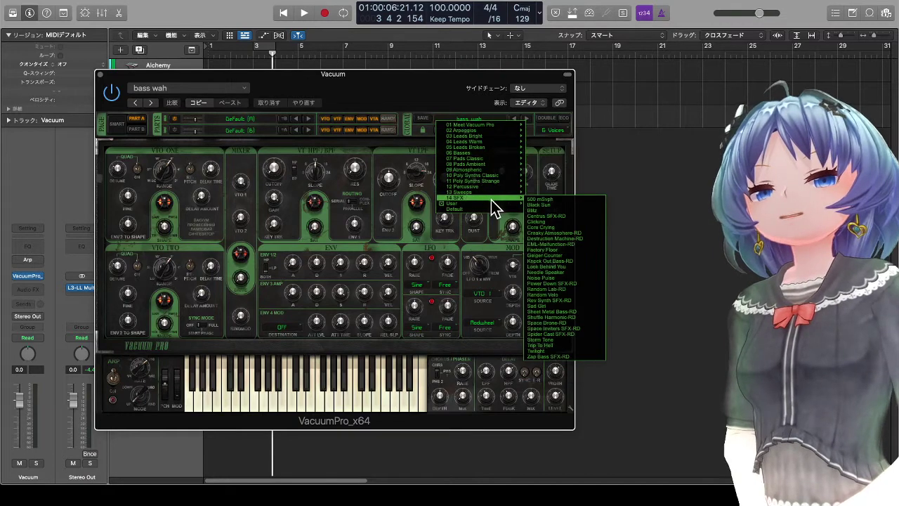
mouse_move(486, 205)
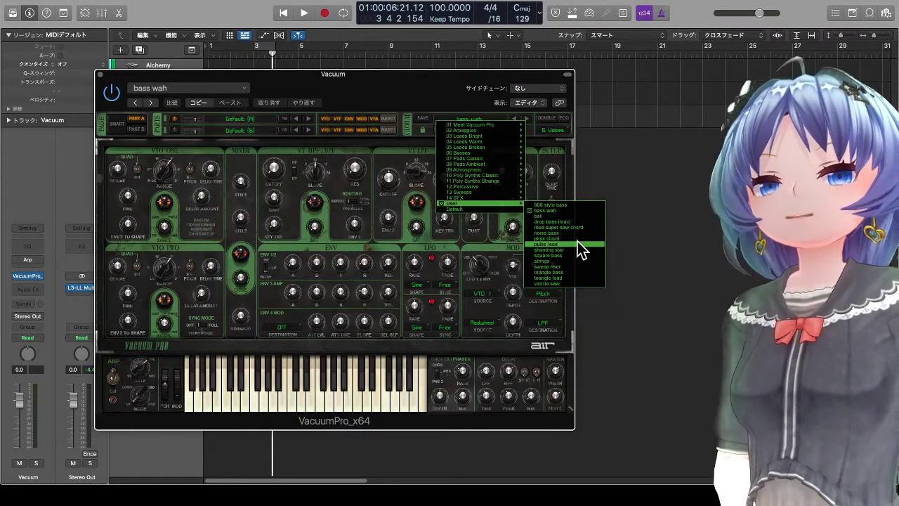
click(568, 283)
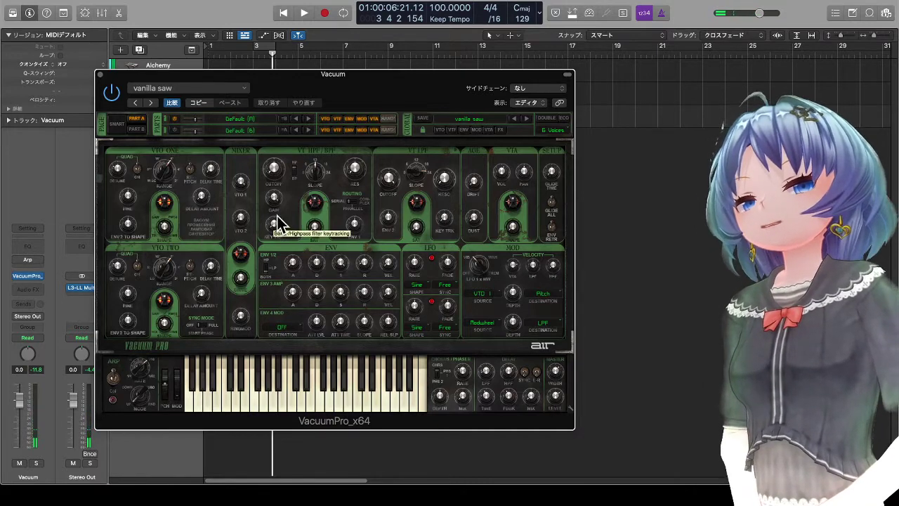
Lower VTO 1 in the mixer and raise the low-pass filter's resonance, trying its key tracking at 100%.
drag(248, 186, 236, 291)
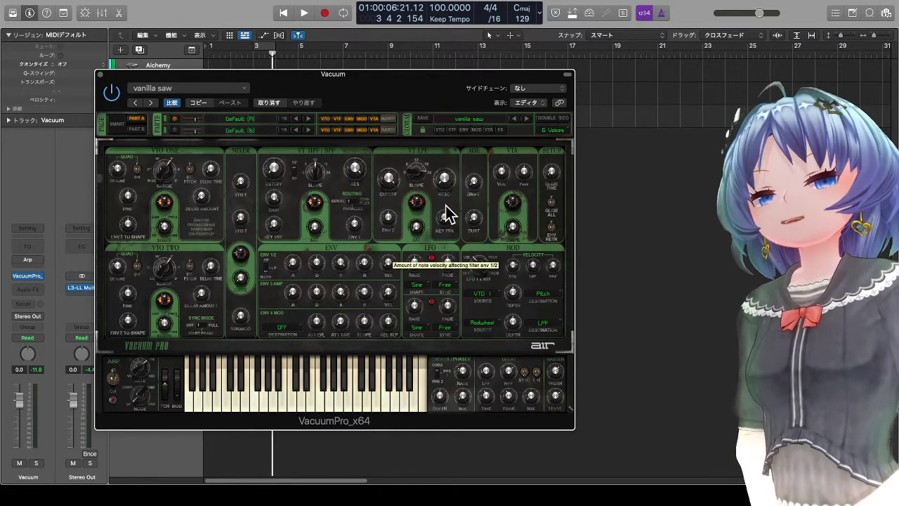
drag(446, 184, 451, 28)
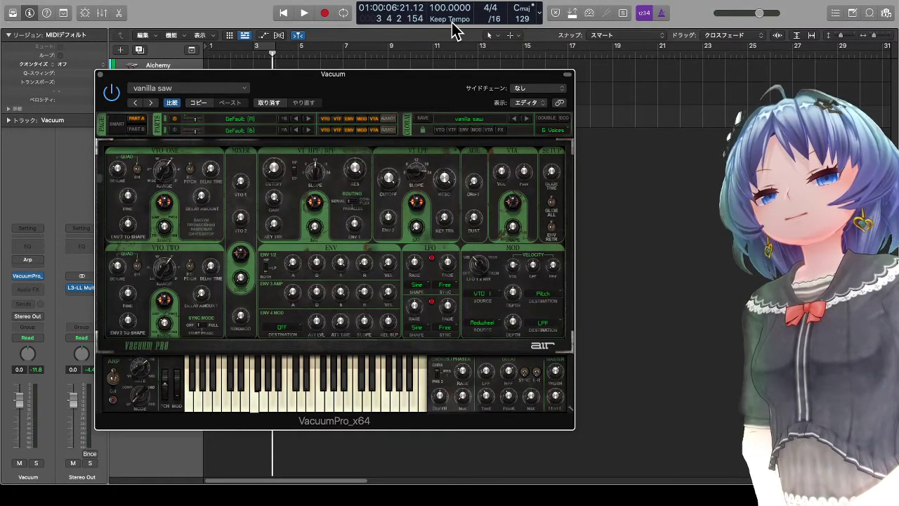
drag(449, 219, 463, 123)
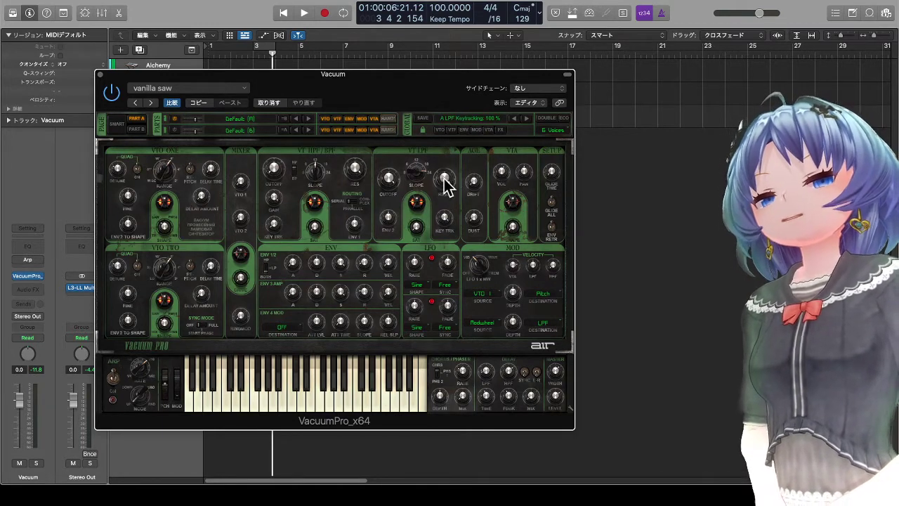
drag(446, 234, 469, 371)
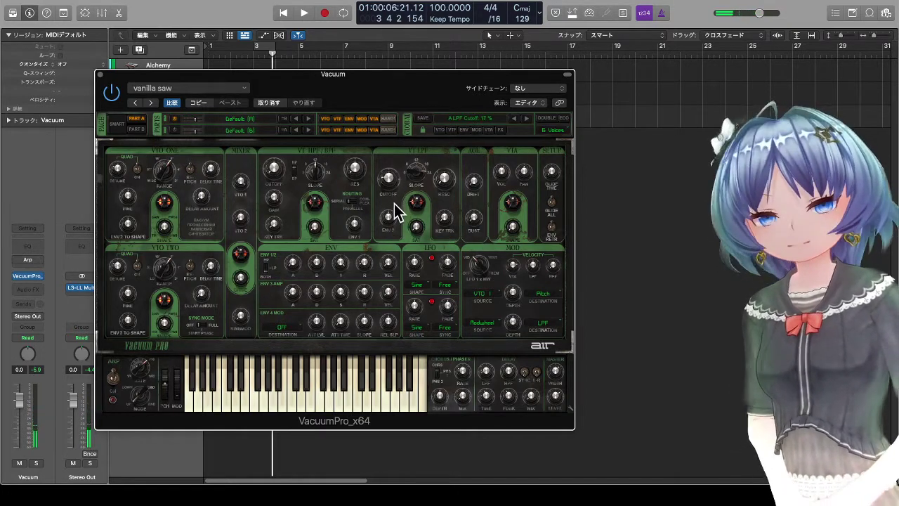
Set the low-pass filter's cutoff to 17% and lower the range of VTO One.
drag(387, 189, 386, 176)
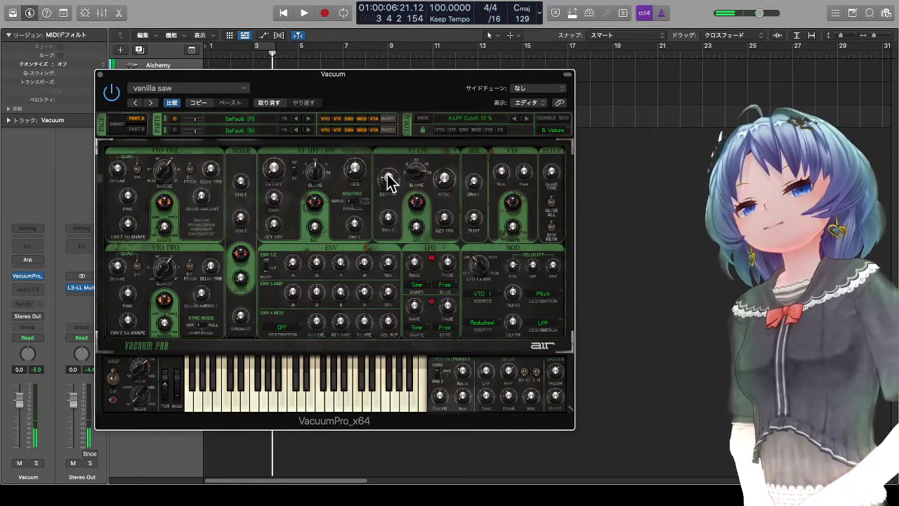
drag(166, 171, 167, 189)
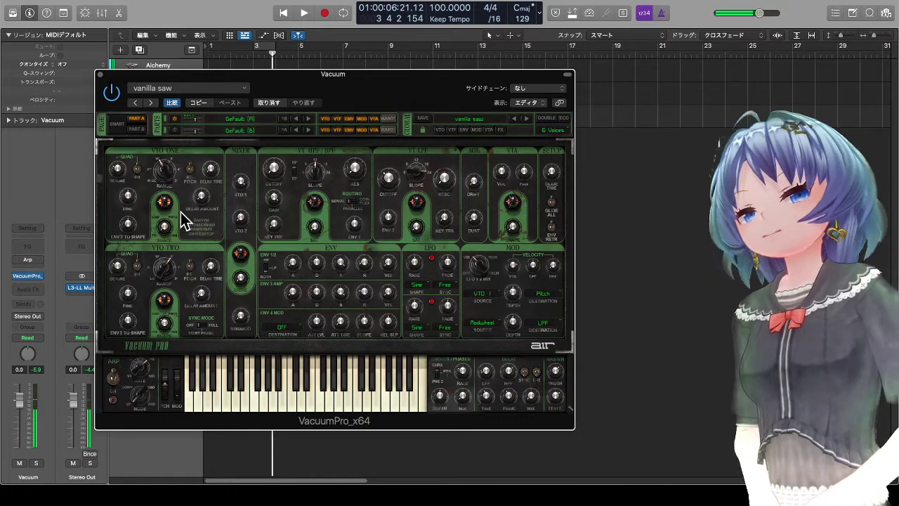
drag(167, 174, 167, 189)
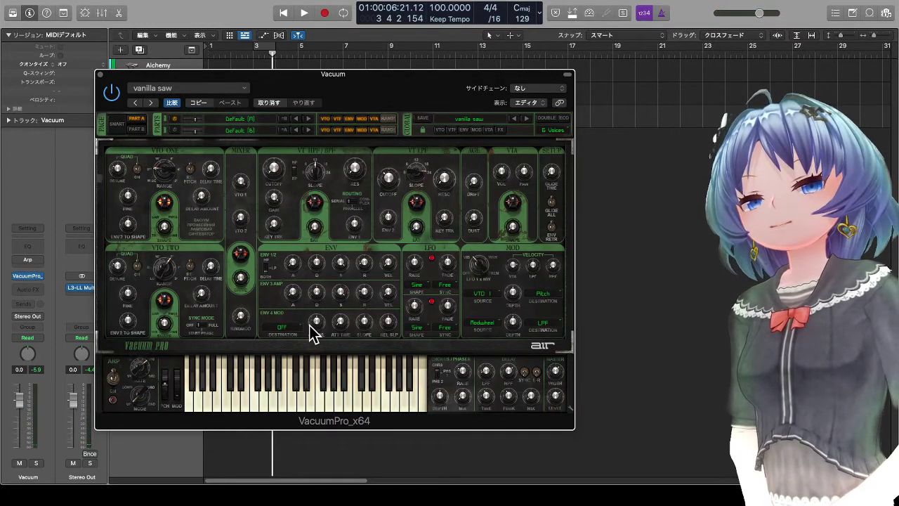
Route Envelope 4 to Vto1 Pitch with a start level of +71% and slope 1 at -100%, and adjust its attack time.
click(290, 330)
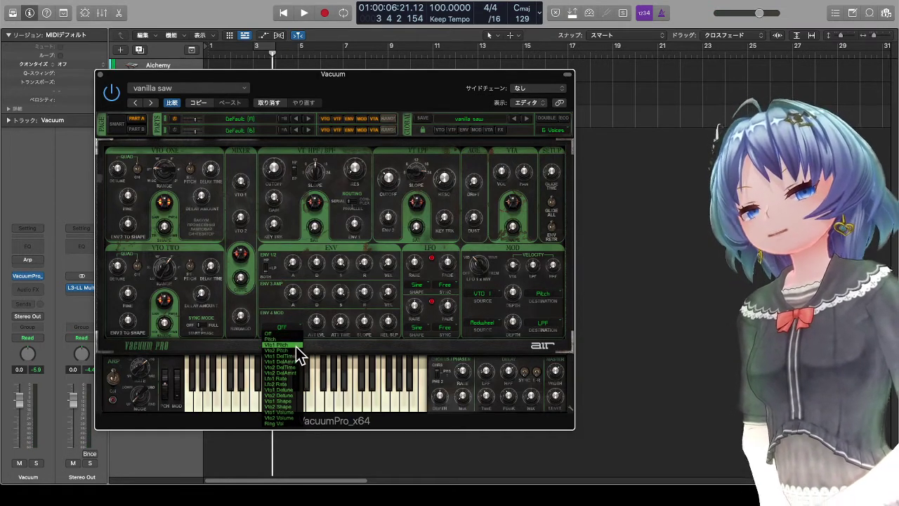
click(296, 347)
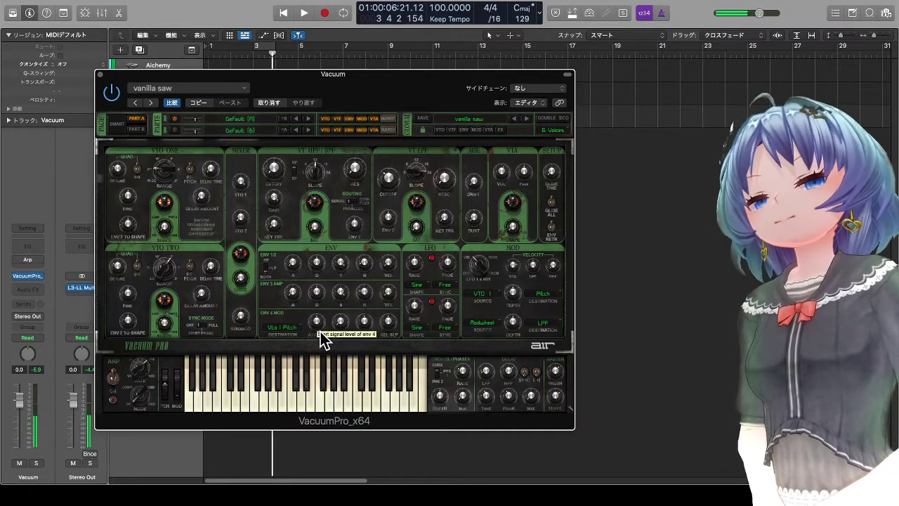
drag(320, 323, 328, 291)
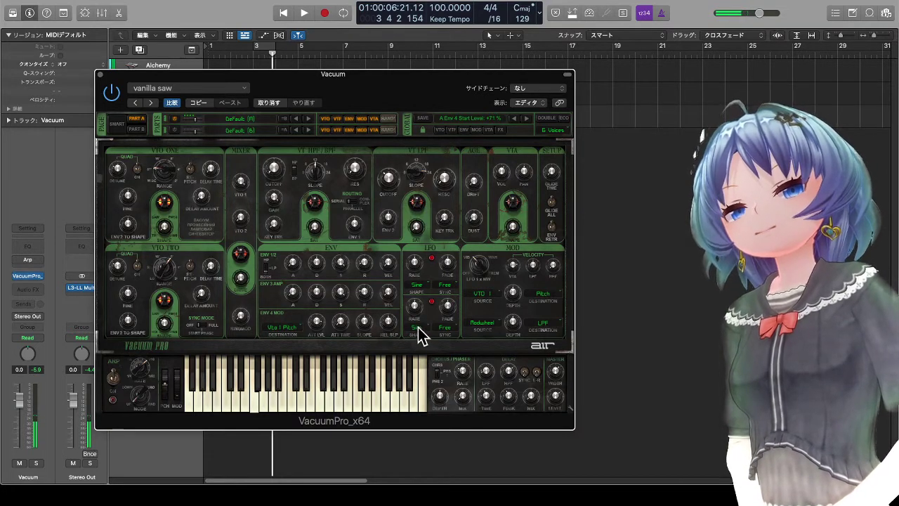
drag(367, 327, 383, 399)
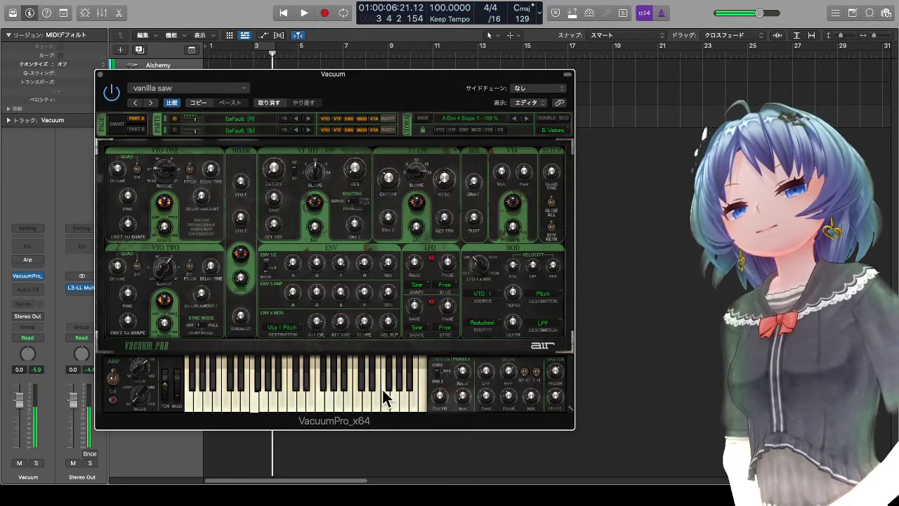
drag(343, 322, 336, 305)
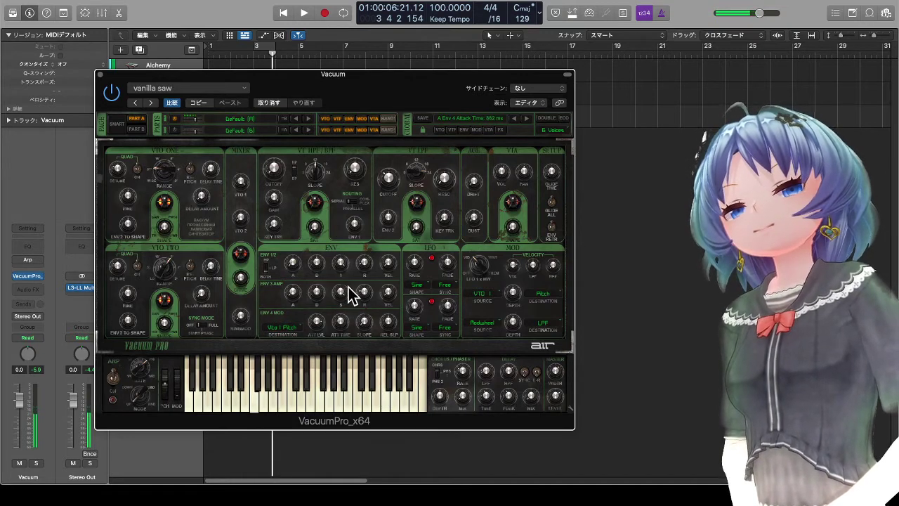
Refine Envelope 4 with slope 1 at -62%, slope 2 at 0% and an attack time of 153 ms.
drag(348, 286, 349, 296)
drag(323, 323, 396, 290)
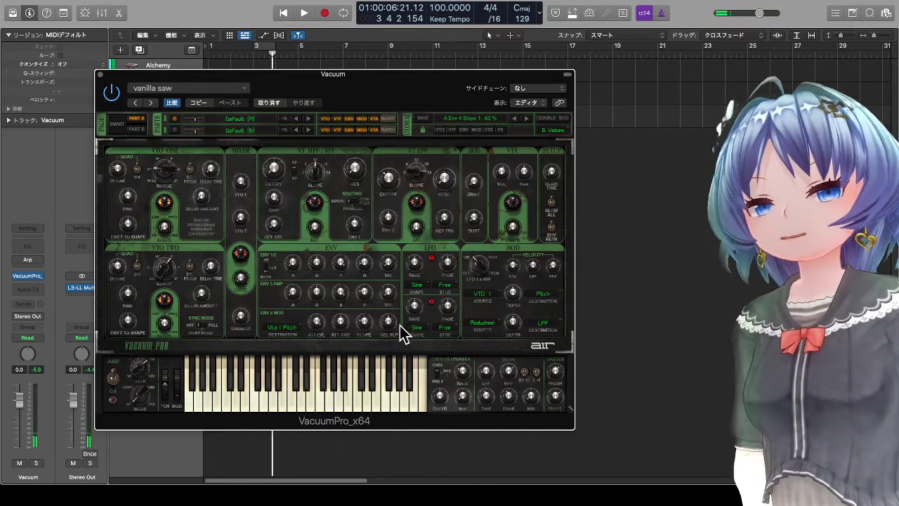
mouse_move(394, 322)
mouse_down()
mouse_move(401, 344)
mouse_move(396, 319)
mouse_move(392, 326)
mouse_up()
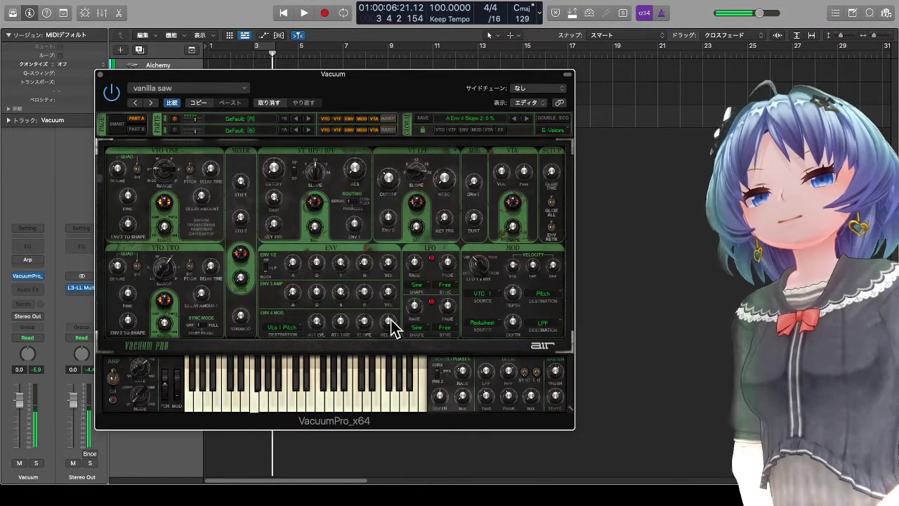
click(318, 324)
mouse_move(326, 357)
mouse_down()
mouse_move(323, 333)
mouse_move(326, 347)
mouse_move(343, 354)
mouse_up()
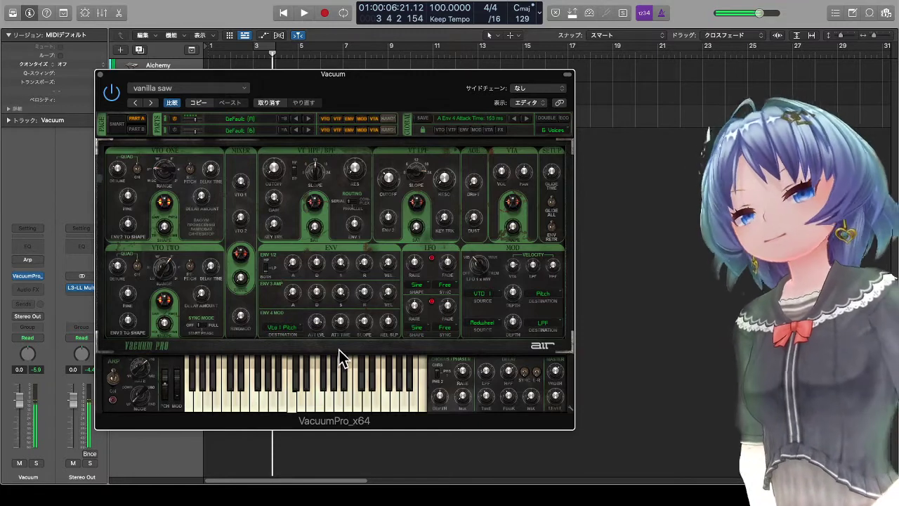
Keep Vto1 Pitch as Envelope 4's destination, readjust its start level, and try a negative envelope-to-shape amount on VTO One.
click(292, 328)
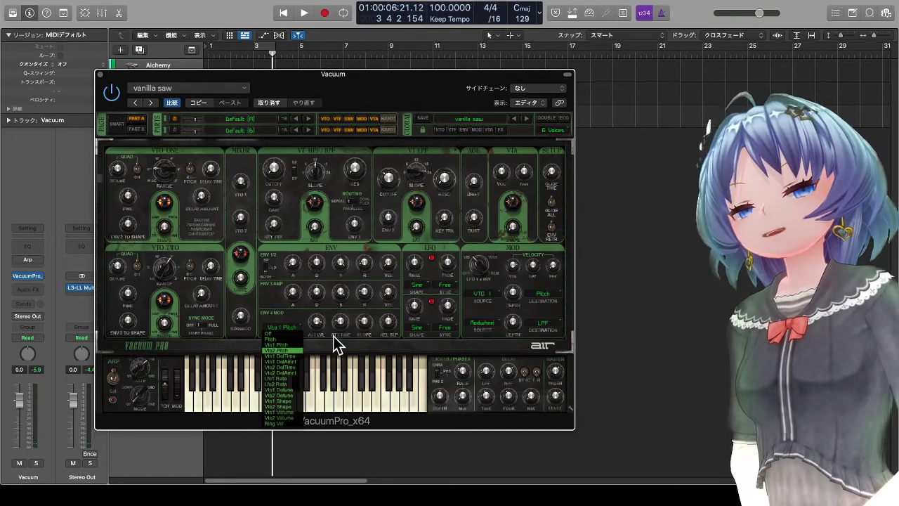
click(363, 344)
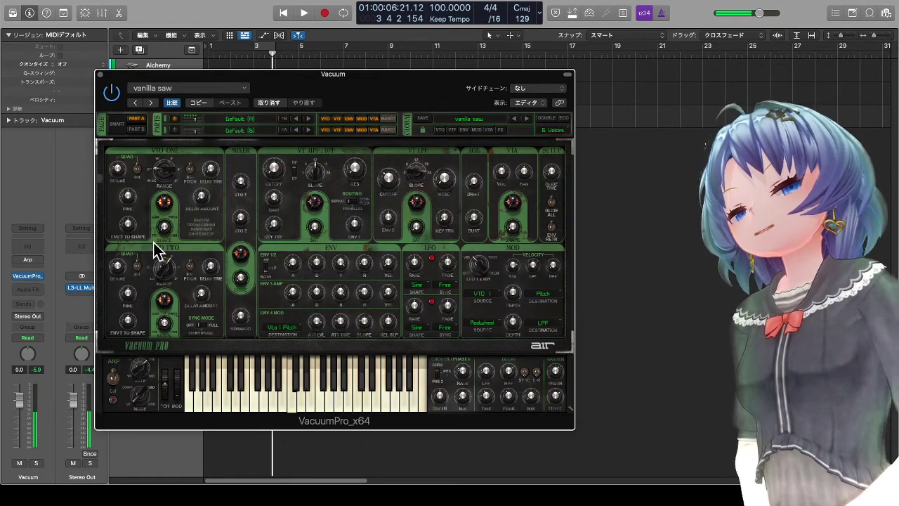
drag(316, 320, 337, 328)
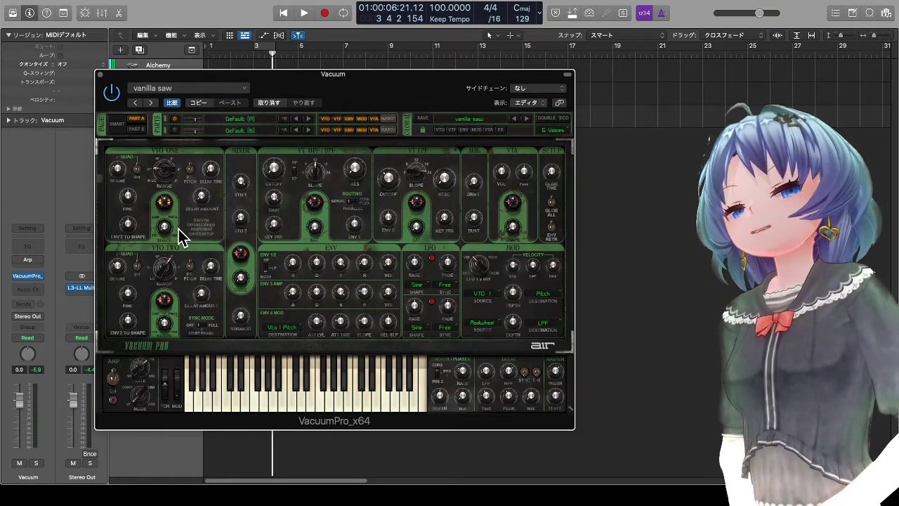
drag(129, 225, 134, 265)
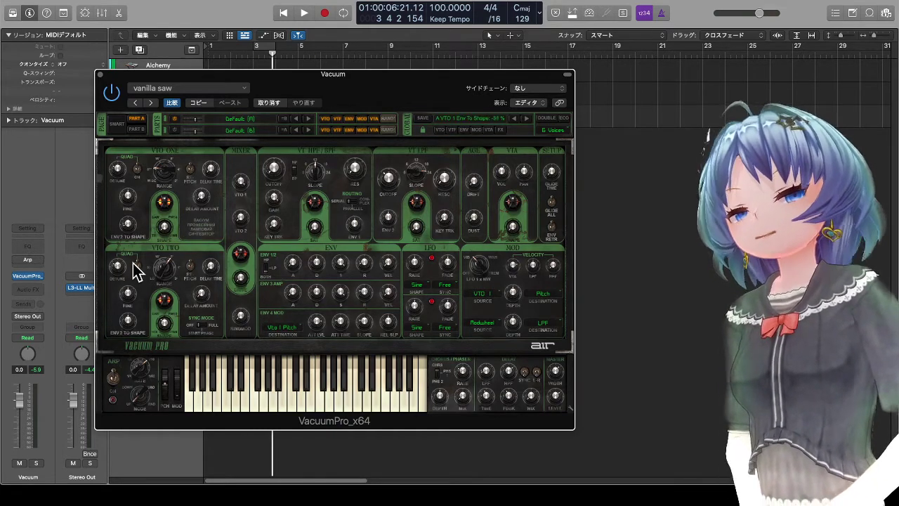
drag(132, 227, 132, 222)
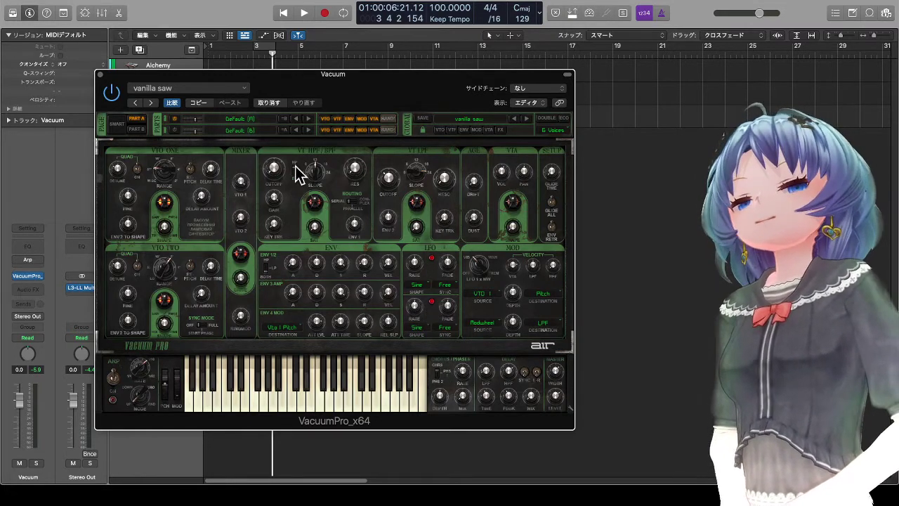
Load the user preset "808 style bass" in VacuumPro.
click(480, 121)
mouse_move(486, 194)
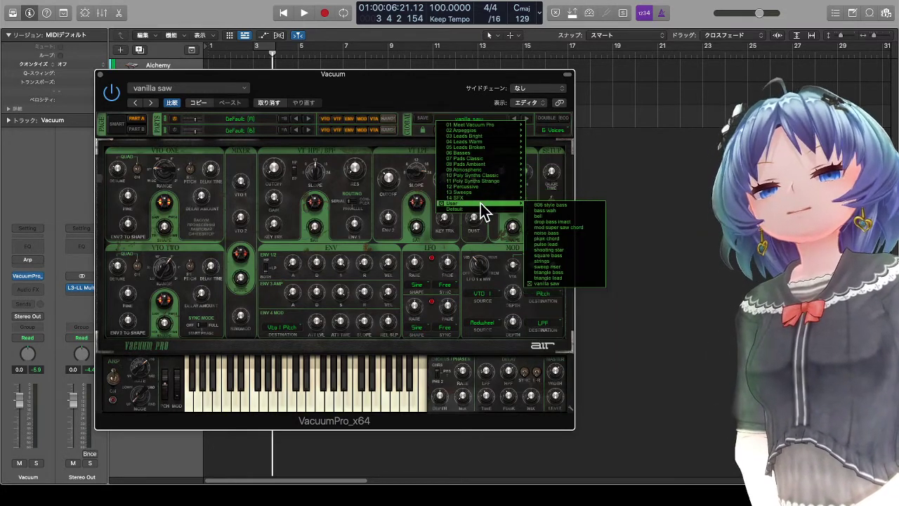
click(550, 205)
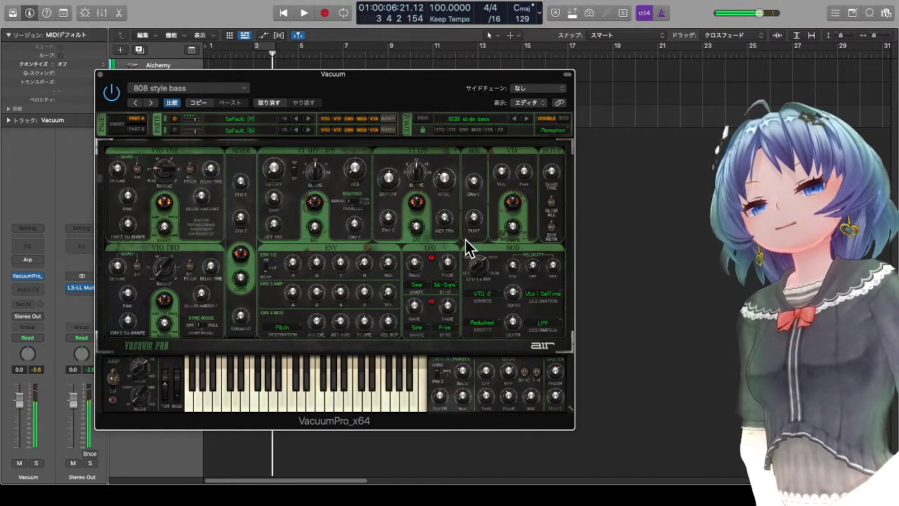
Review the destination options of Envelope 4 in the 808 style bass patch, keeping Pitch, and close the VacuumPro window.
click(300, 327)
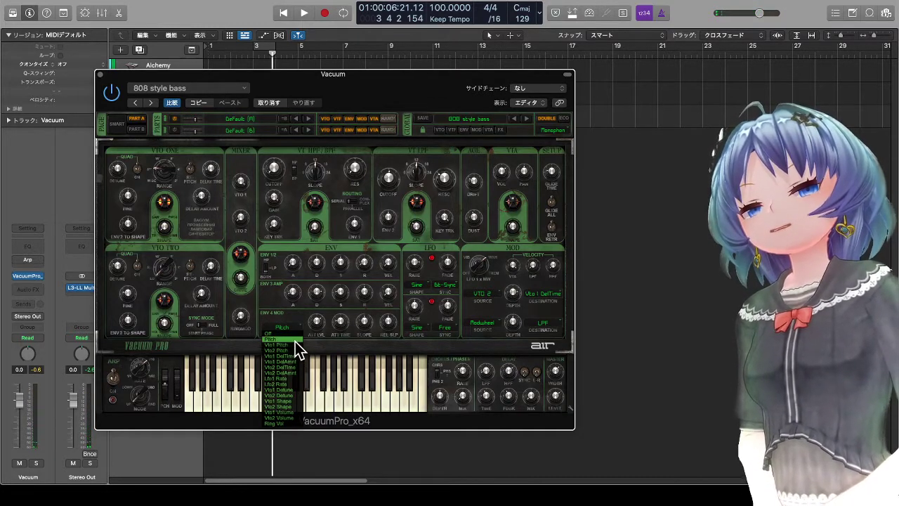
click(294, 324)
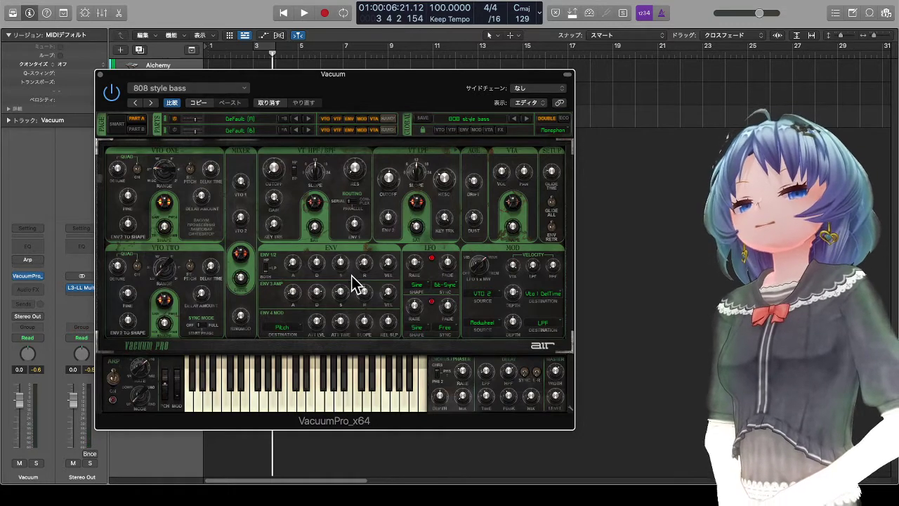
click(293, 331)
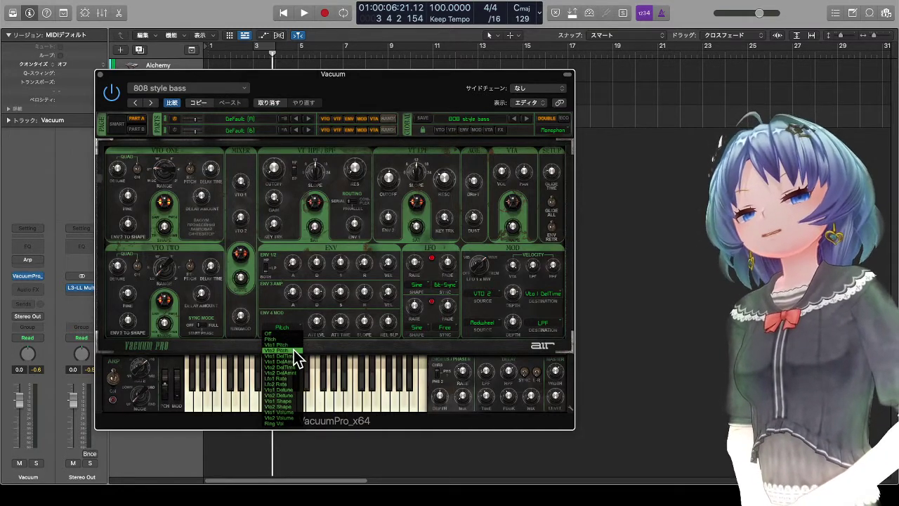
click(294, 321)
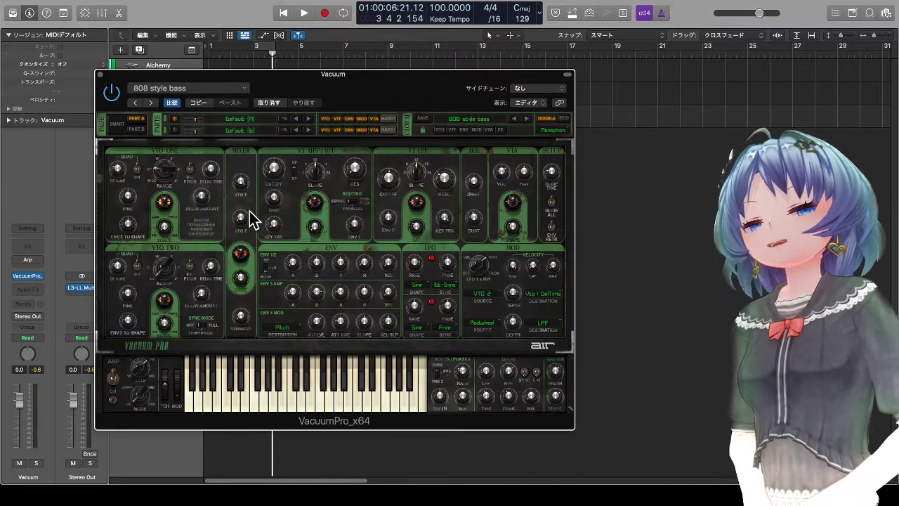
click(99, 74)
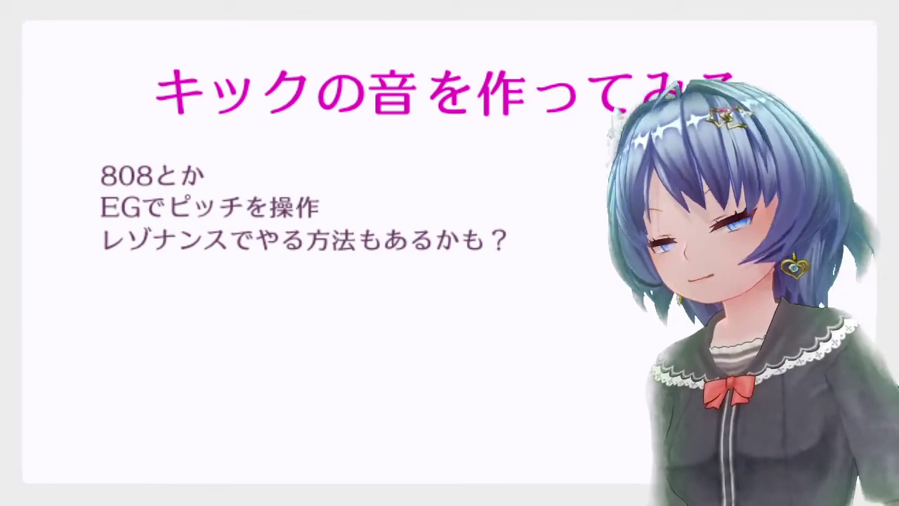
key(Right)
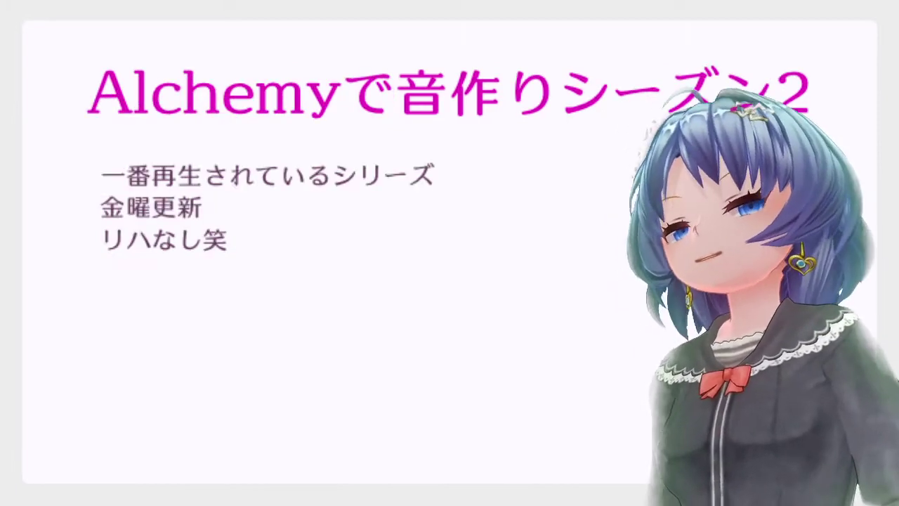